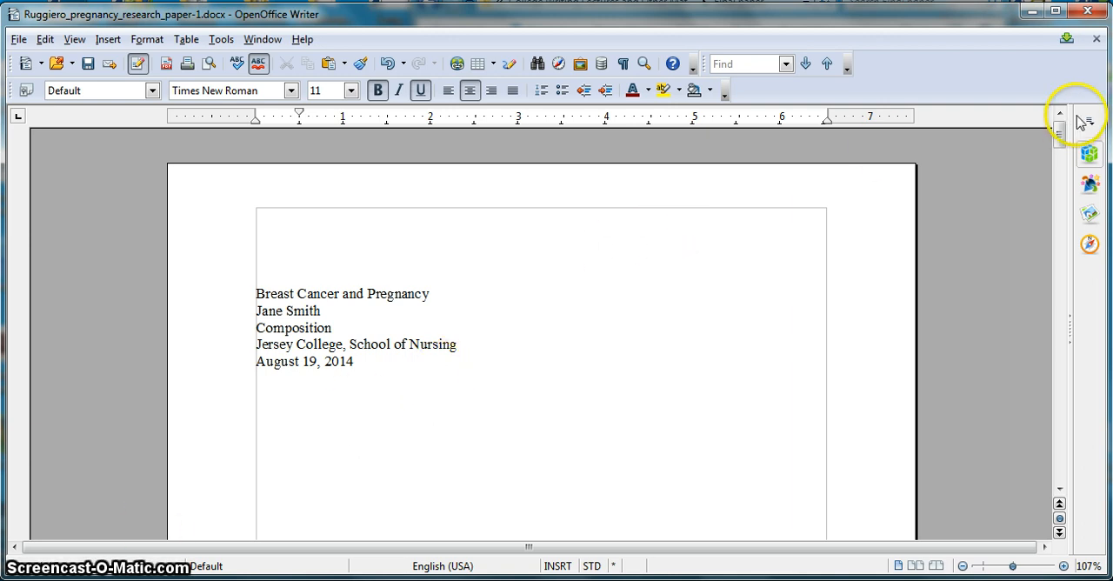
{"action": "left_click_drag", "start_coordinate": [1059, 135], "coordinate": [1061, 104]}
{"action": "left_click", "coordinate": [877, 281]}
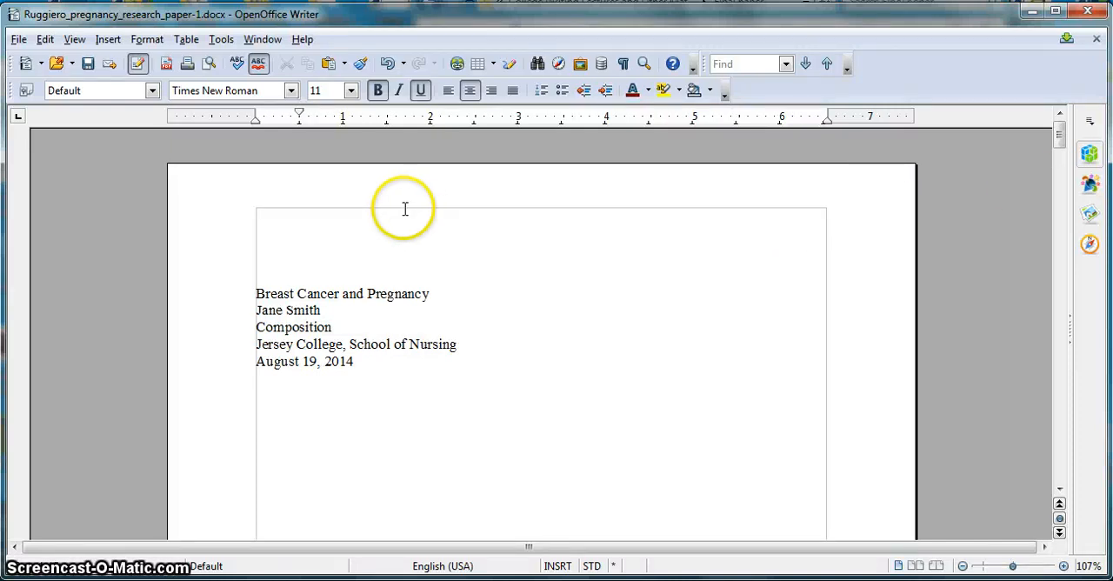
{"action": "left_click", "coordinate": [262, 264]}
{"action": "left_click_drag", "start_coordinate": [262, 265], "coordinate": [390, 323]}
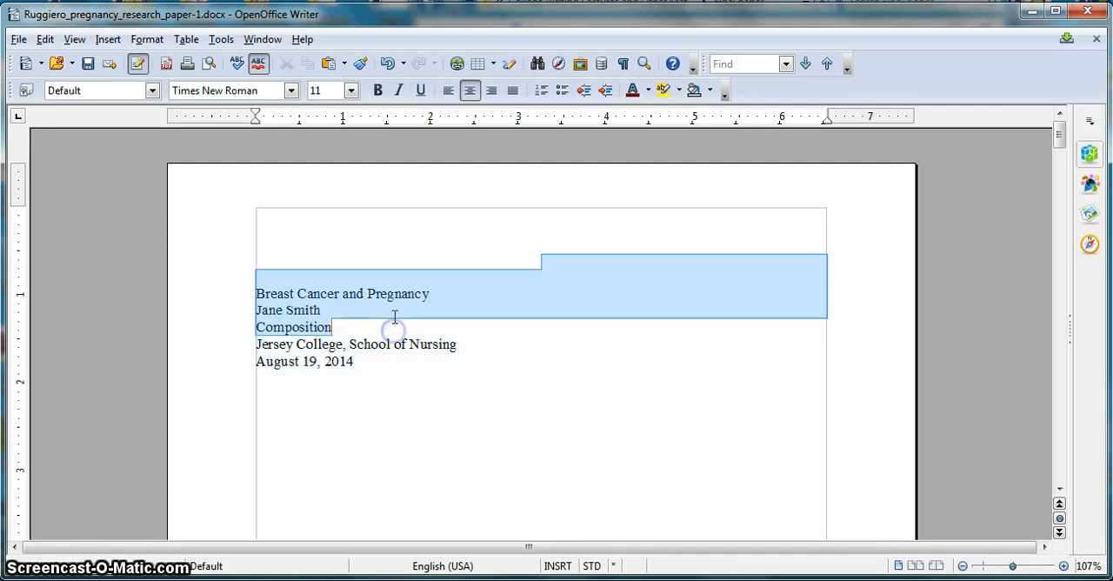
- Set the line spacing of the entire document to Double
{"action": "left_click", "coordinate": [47, 41]}
{"action": "left_click", "coordinate": [113, 243]}
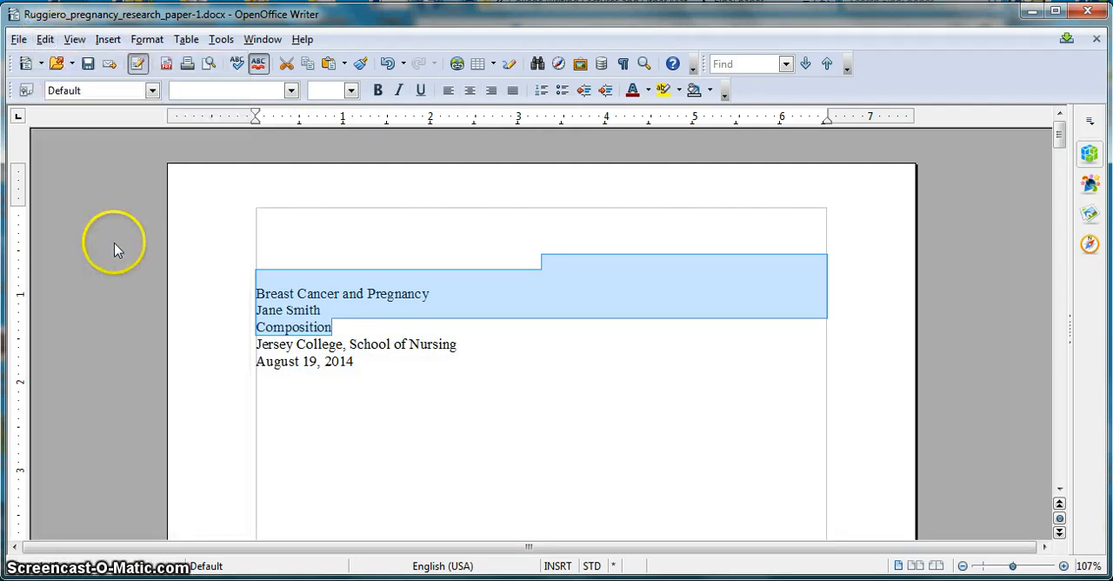
{"action": "left_click_drag", "start_coordinate": [1059, 139], "coordinate": [1056, 103]}
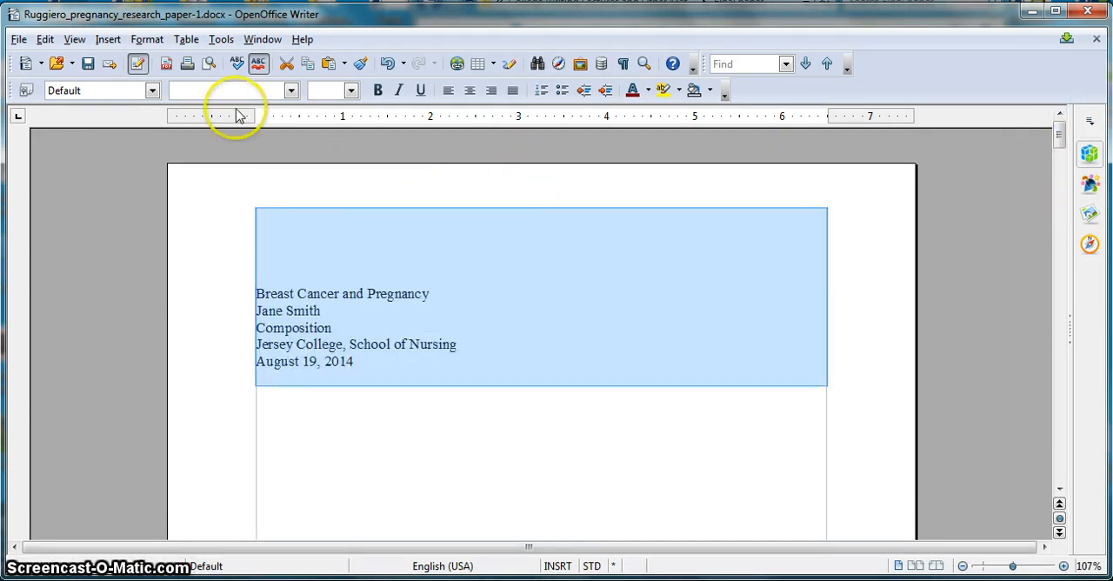
{"action": "left_click", "coordinate": [145, 45]}
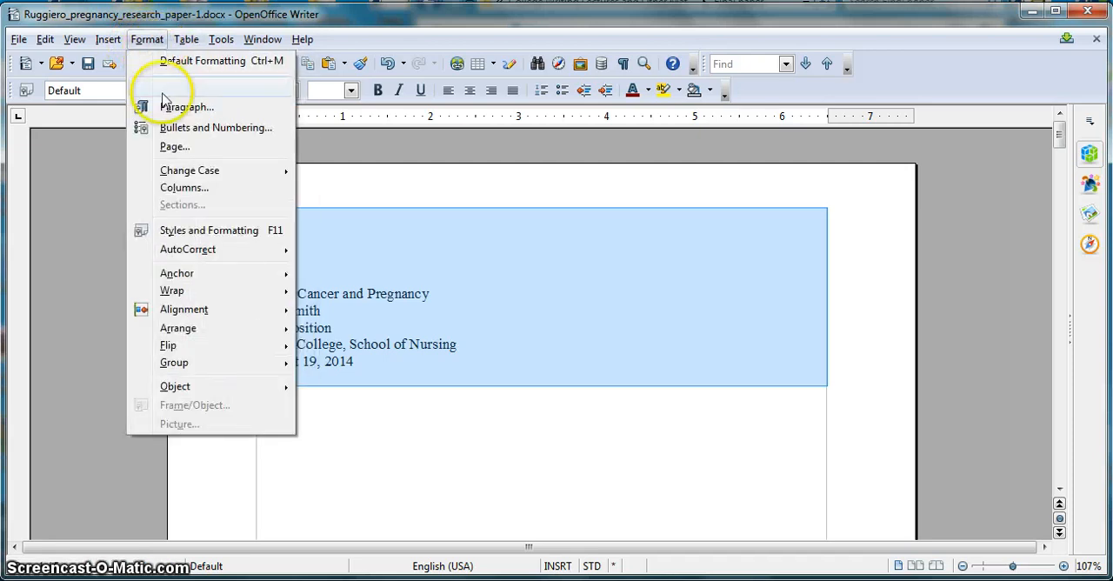
{"action": "left_click", "coordinate": [186, 107]}
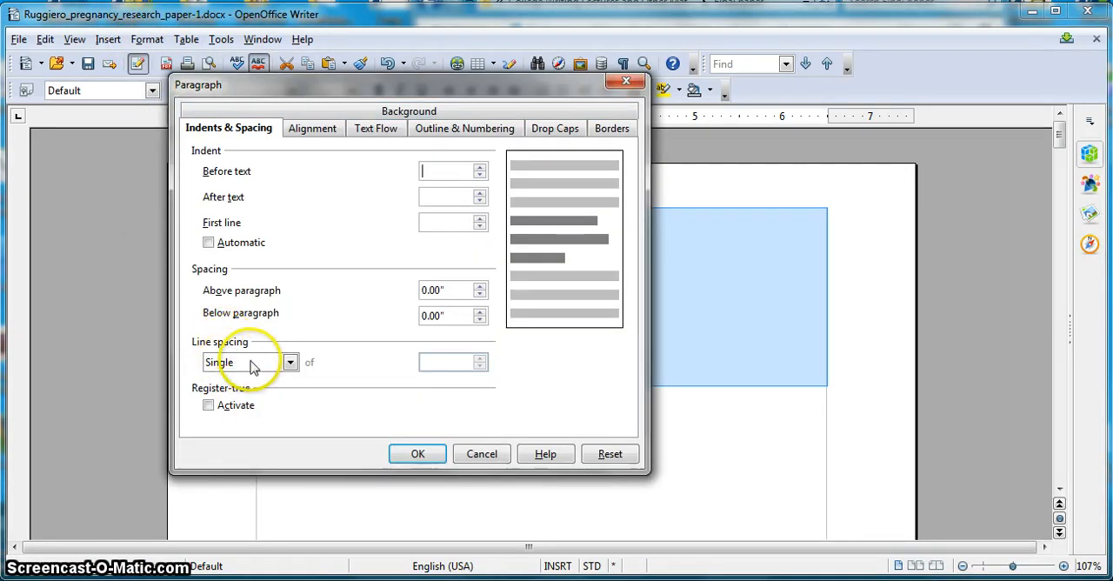
{"action": "left_click", "coordinate": [290, 362]}
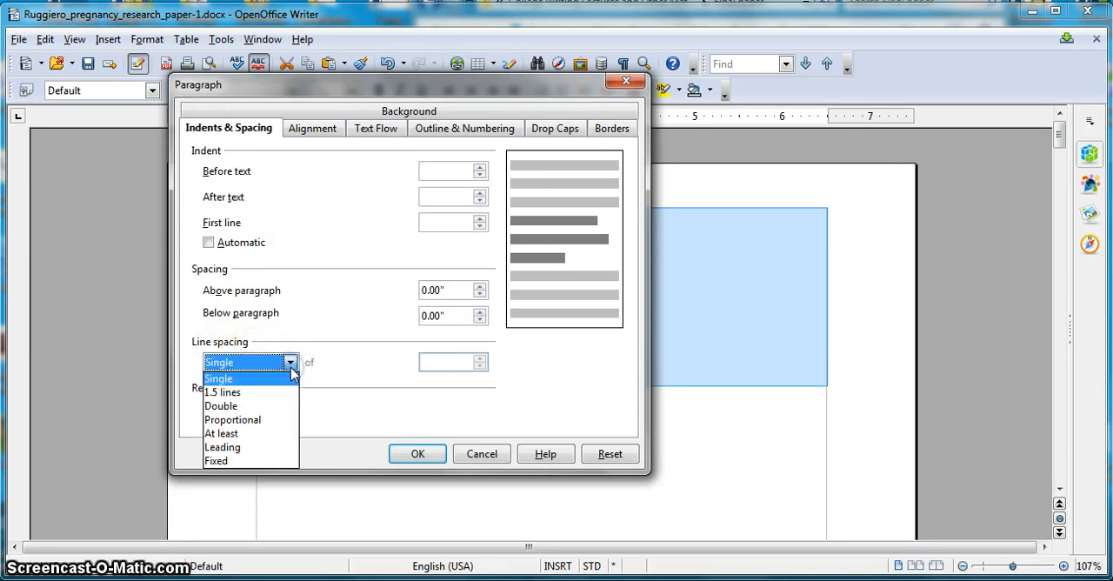
{"action": "left_click", "coordinate": [251, 406]}
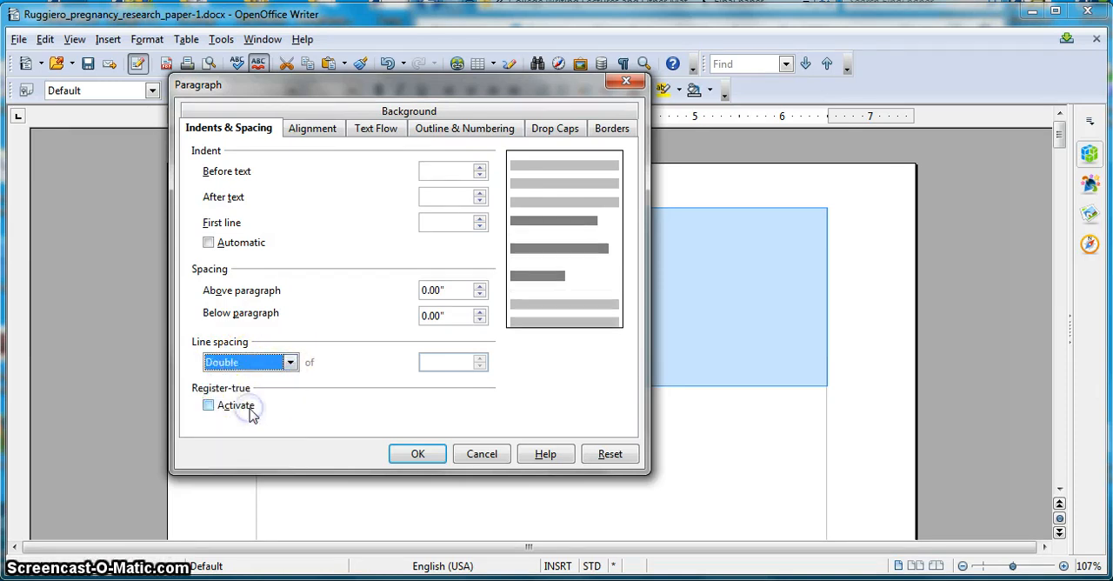
{"action": "left_click", "coordinate": [415, 453]}
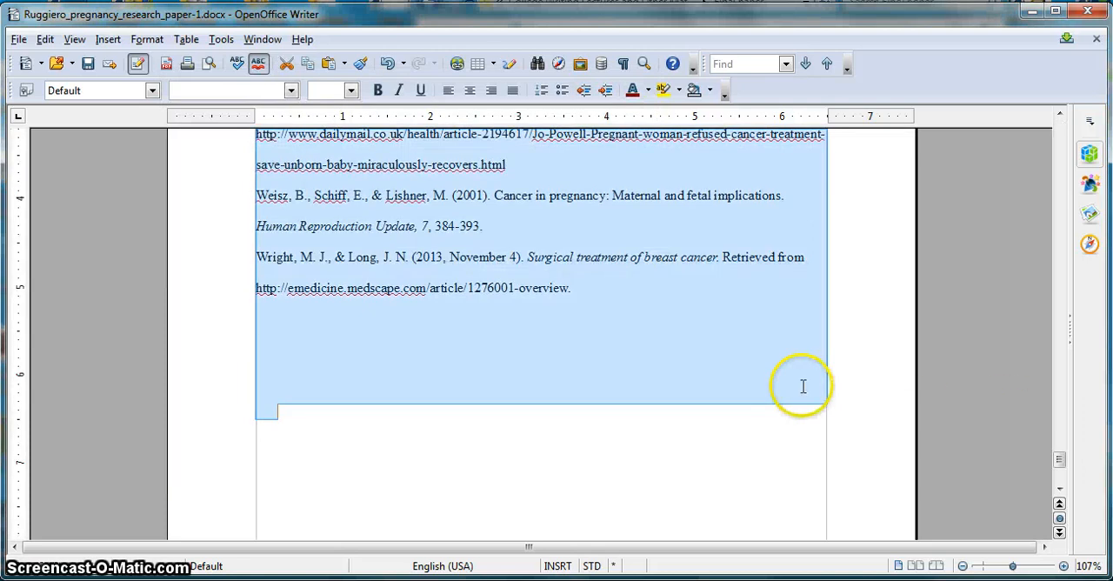
{"action": "left_click", "coordinate": [803, 385]}
{"action": "left_click_drag", "start_coordinate": [1057, 454], "coordinate": [1058, 103]}
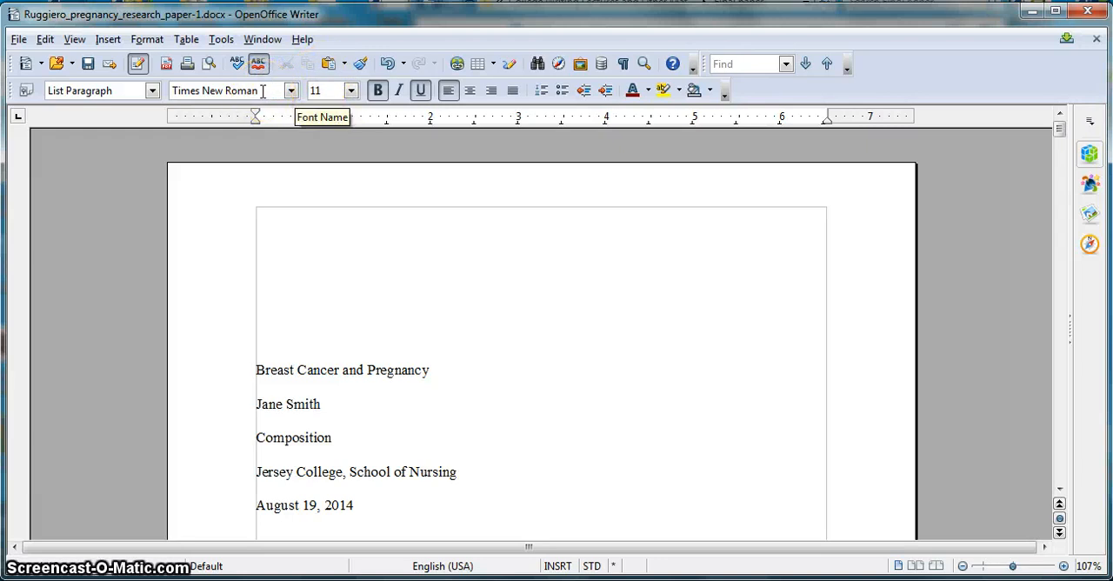
- Set the font size of the entire document's text to 12
{"action": "left_click", "coordinate": [323, 90]}
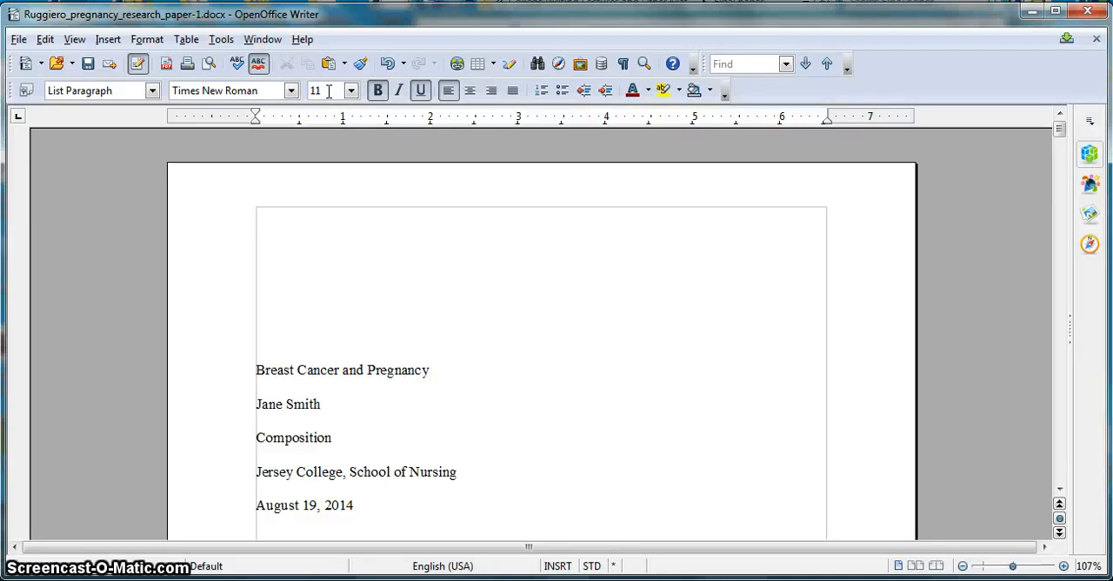
{"action": "left_click", "coordinate": [45, 39]}
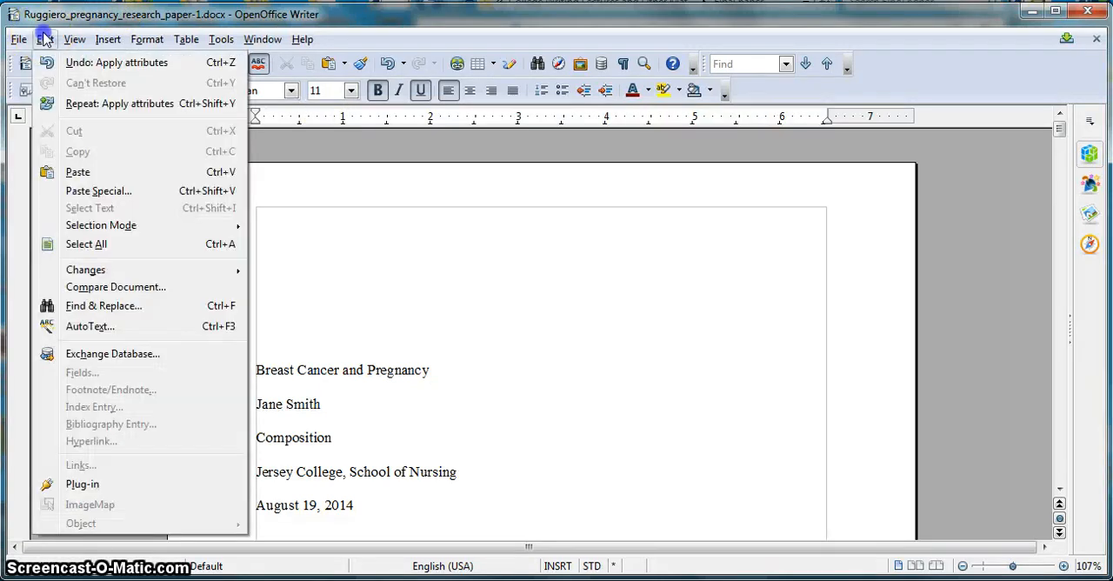
{"action": "left_click", "coordinate": [78, 245]}
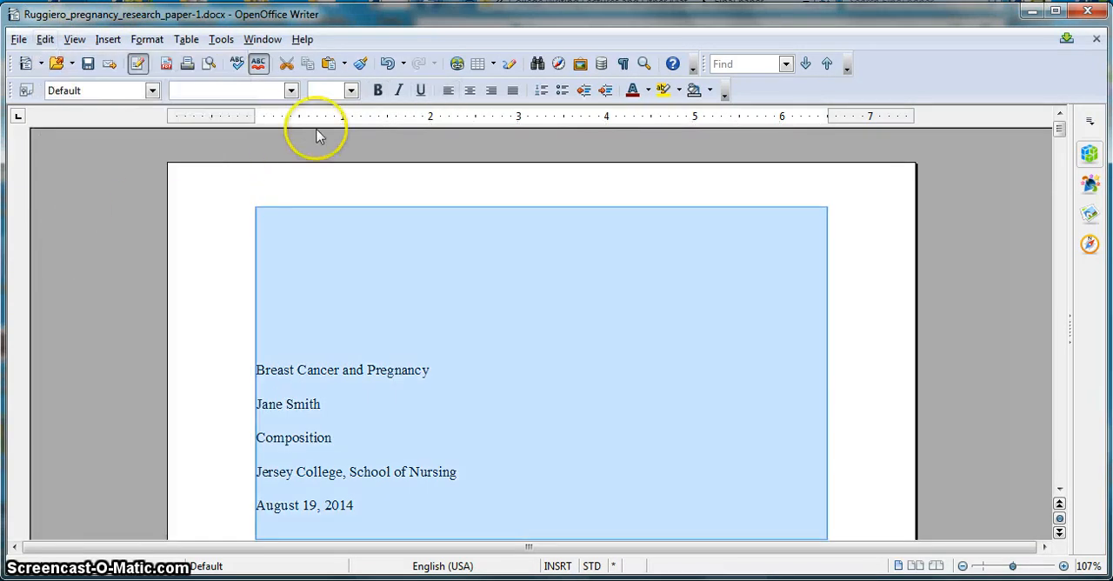
{"action": "left_click", "coordinate": [351, 90]}
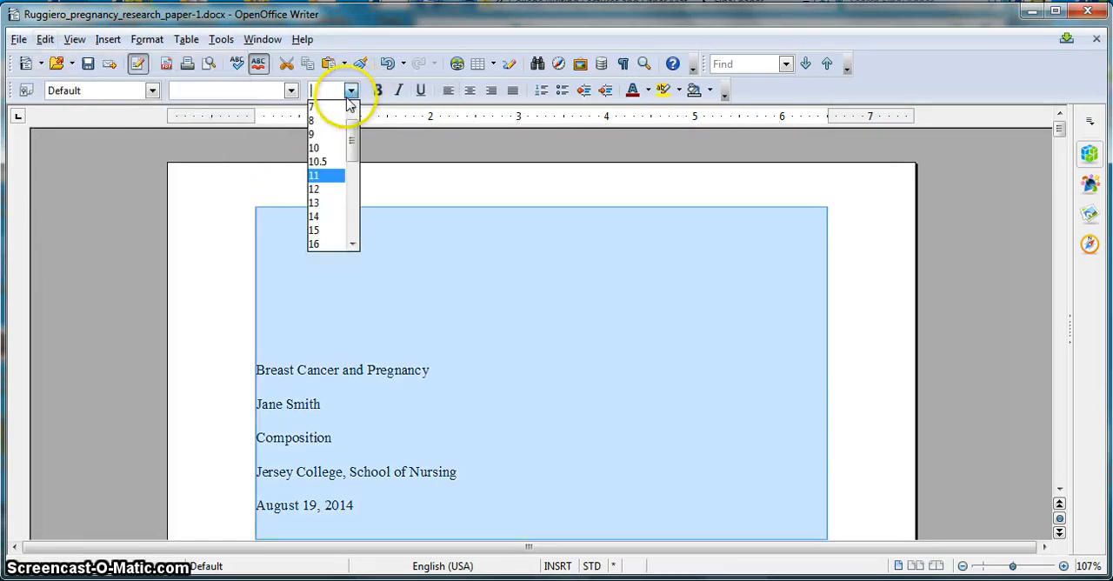
{"action": "left_click", "coordinate": [326, 181]}
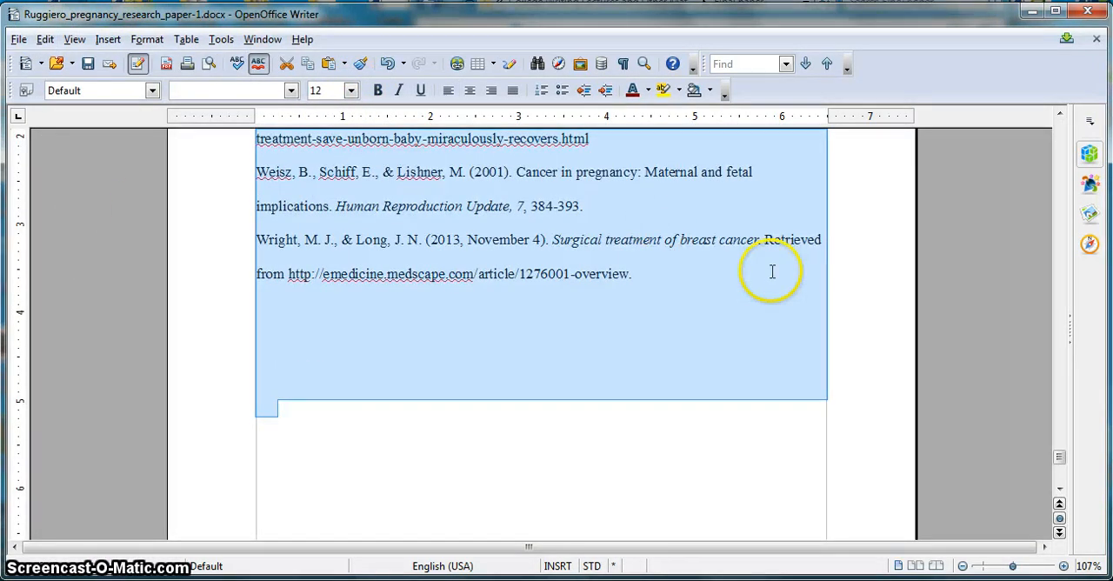
{"action": "left_click", "coordinate": [770, 272]}
{"action": "left_click_drag", "start_coordinate": [1058, 457], "coordinate": [1058, 100]}
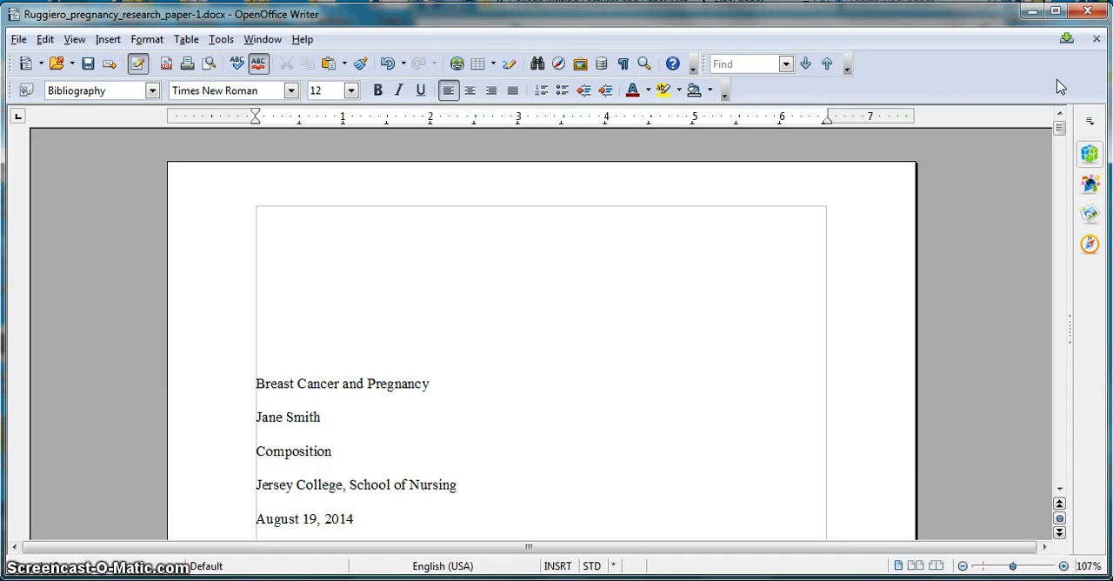
{"action": "left_click_drag", "start_coordinate": [1059, 127], "coordinate": [1059, 143]}
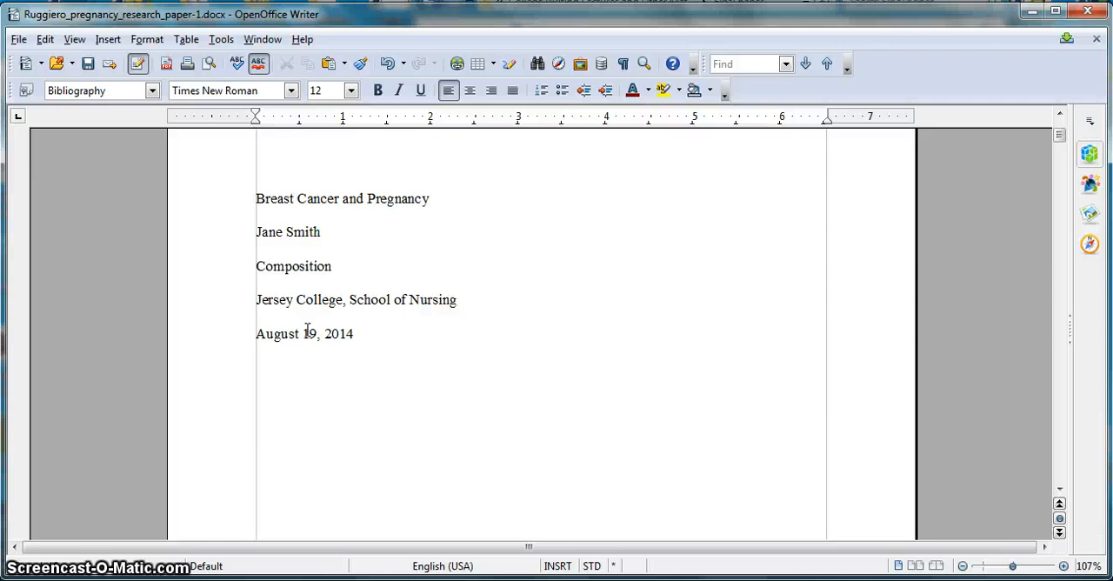
{"action": "left_click", "coordinate": [1059, 116]}
{"action": "left_click", "coordinate": [1060, 115]}
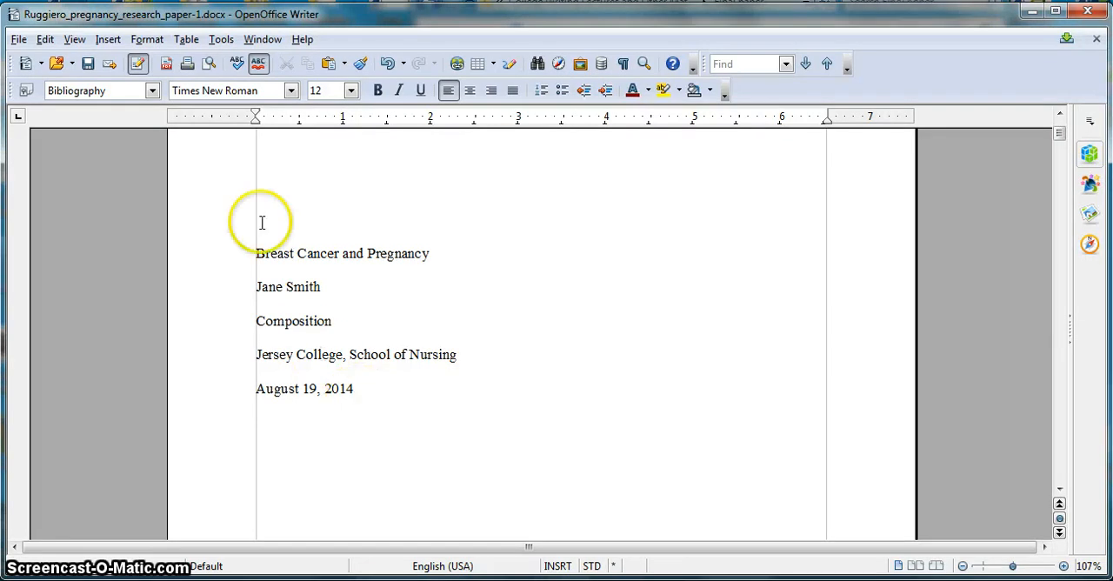
{"action": "left_click", "coordinate": [257, 253]}
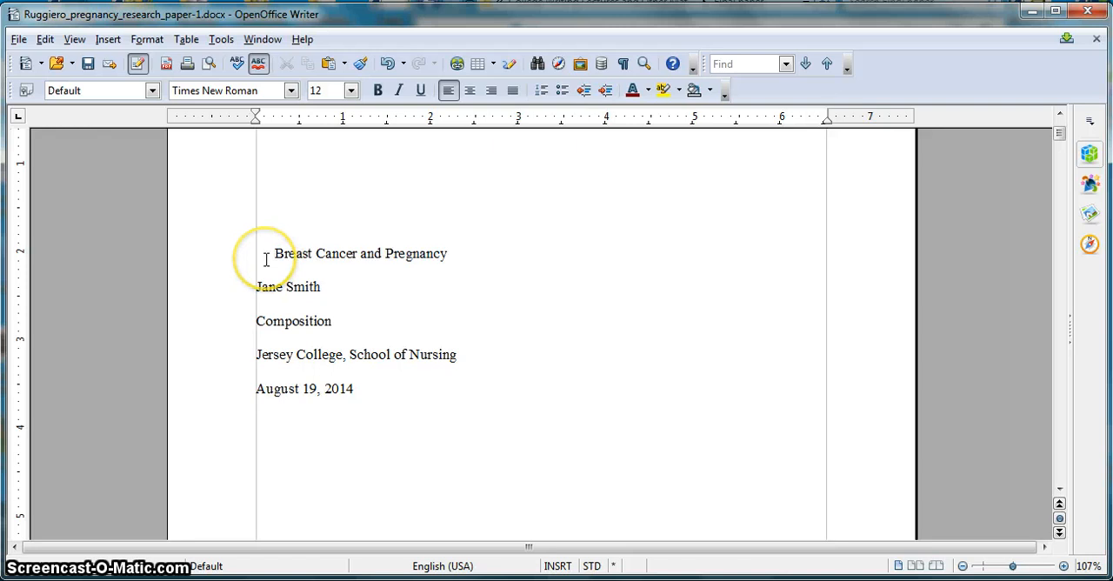
{"action": "key", "text": "BackSpace"}
{"action": "key", "text": "BackSpace"}
{"action": "key", "text": "BackSpace"}
{"action": "key", "text": "BackSpace"}
{"action": "key", "text": "BackSpace"}
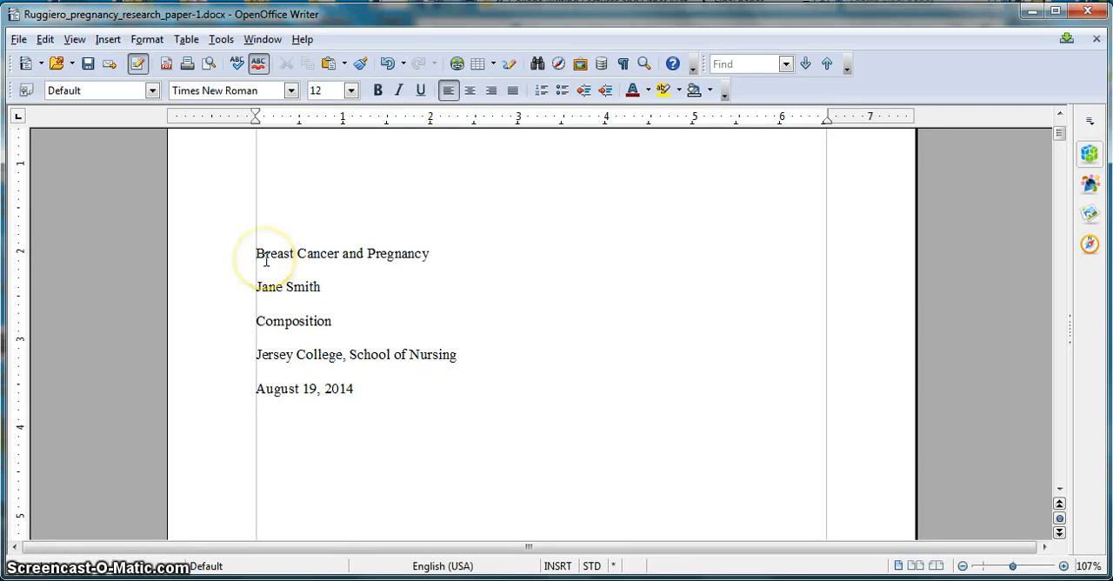
- Centre the five title-page lines, from the paper's title through the date
{"action": "left_click_drag", "start_coordinate": [374, 391], "coordinate": [255, 254]}
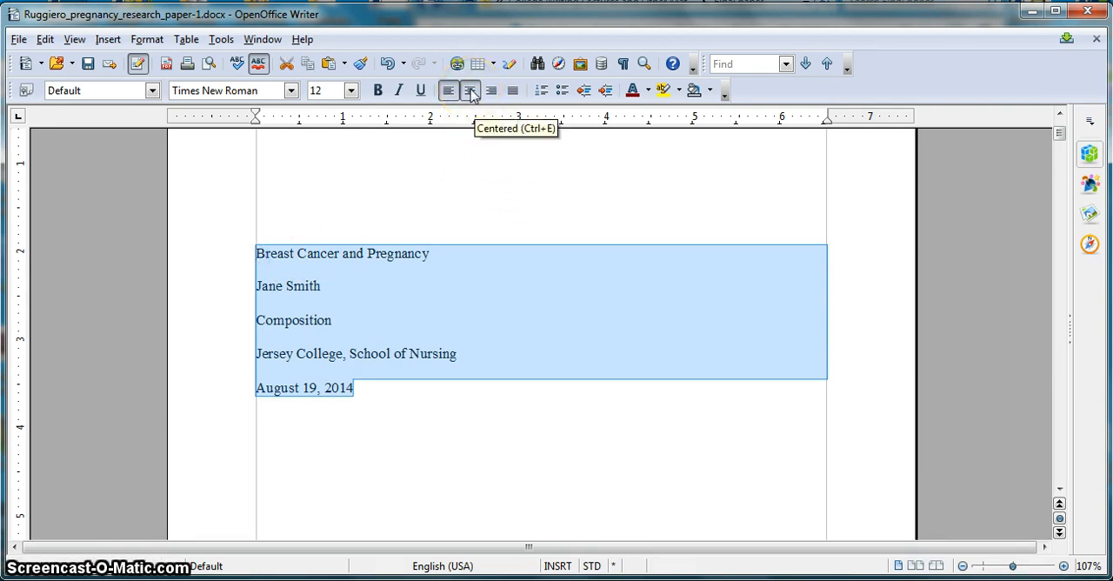
{"action": "left_click", "coordinate": [471, 91]}
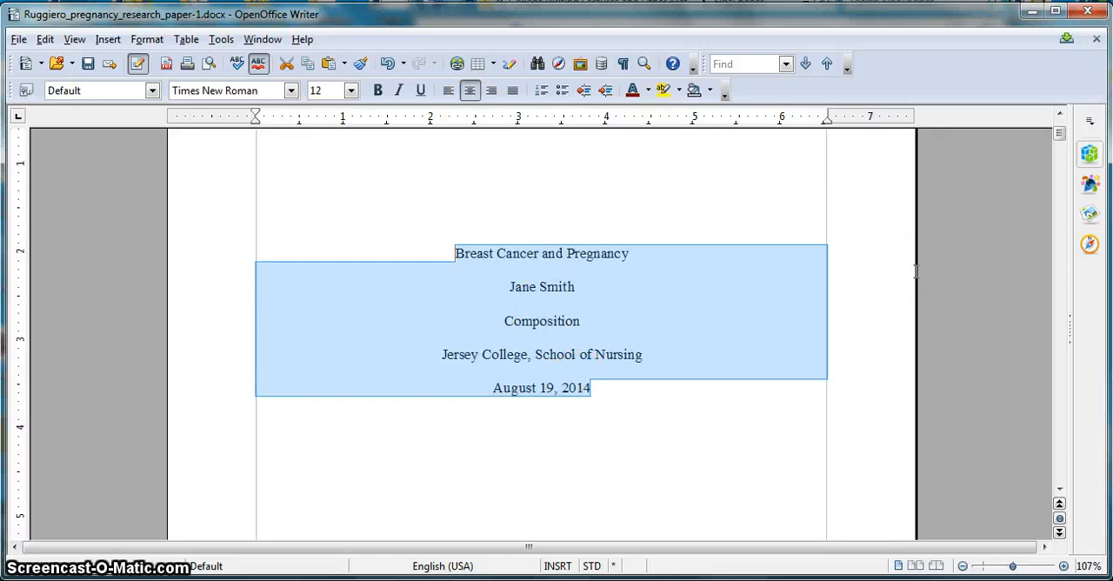
- Lower the centred title block on the page by adding three blank lines above the paper's title
{"action": "left_click", "coordinate": [1059, 490]}
{"action": "left_click_drag", "start_coordinate": [1058, 494], "coordinate": [1059, 492]}
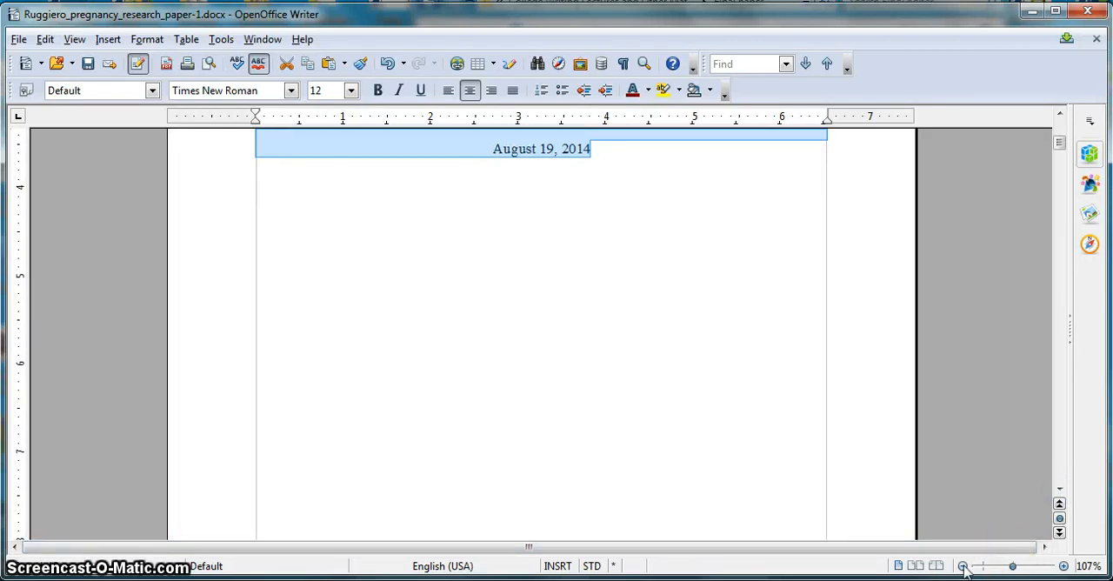
{"action": "left_click_drag", "start_coordinate": [963, 565], "coordinate": [964, 565]}
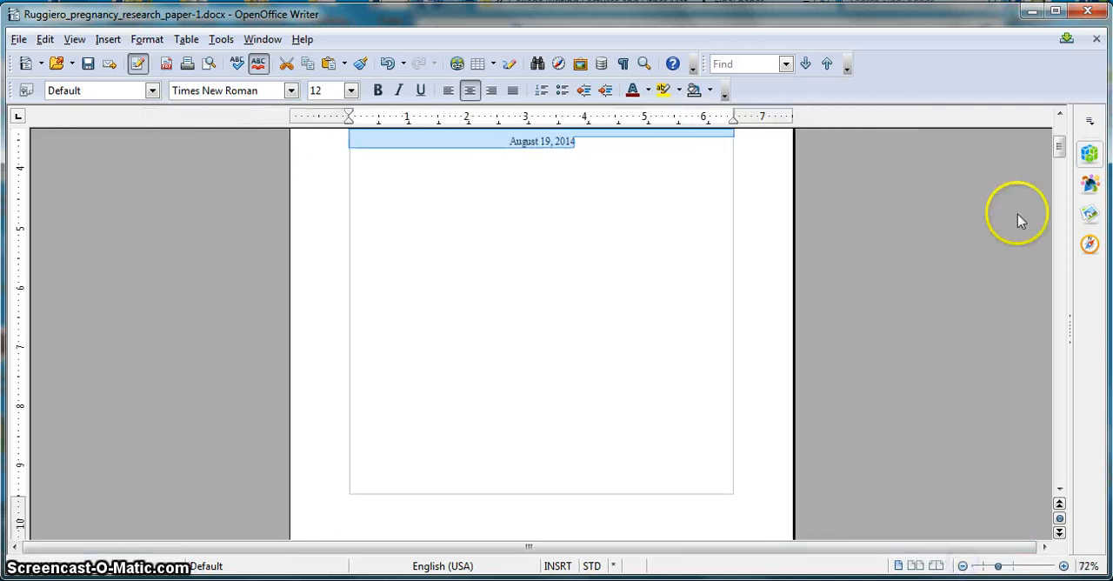
{"action": "left_click", "coordinate": [1060, 116]}
{"action": "left_click_drag", "start_coordinate": [1061, 117], "coordinate": [1061, 116]}
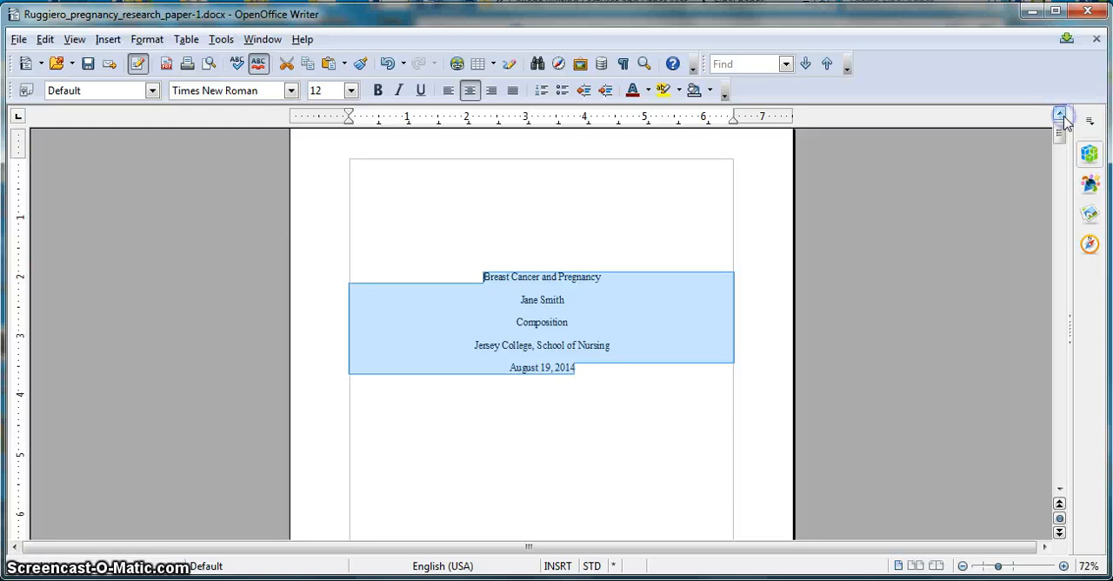
{"action": "left_click", "coordinate": [592, 254]}
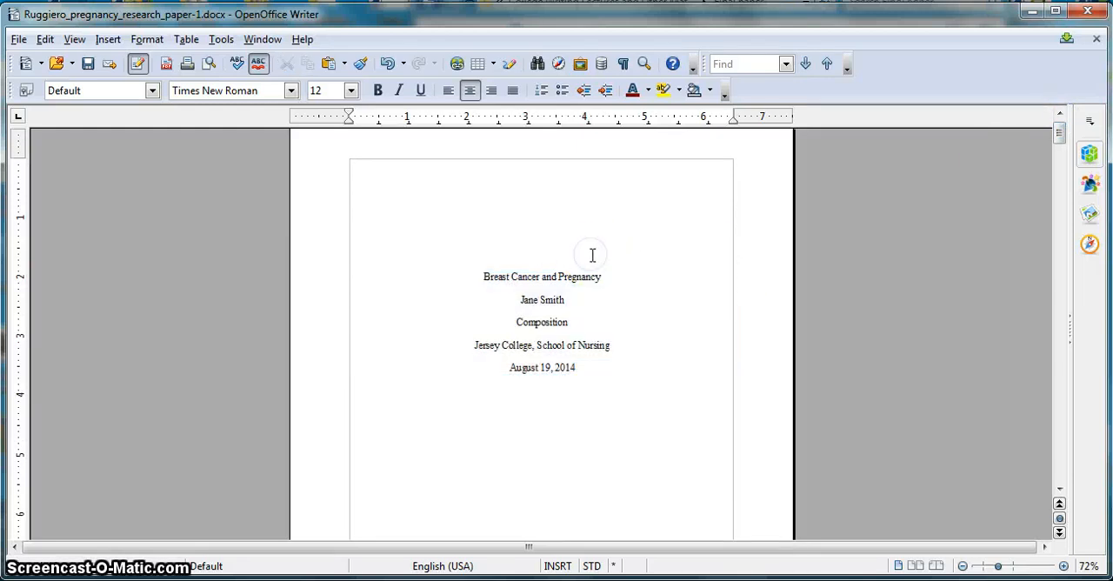
{"action": "left_click", "coordinate": [551, 256]}
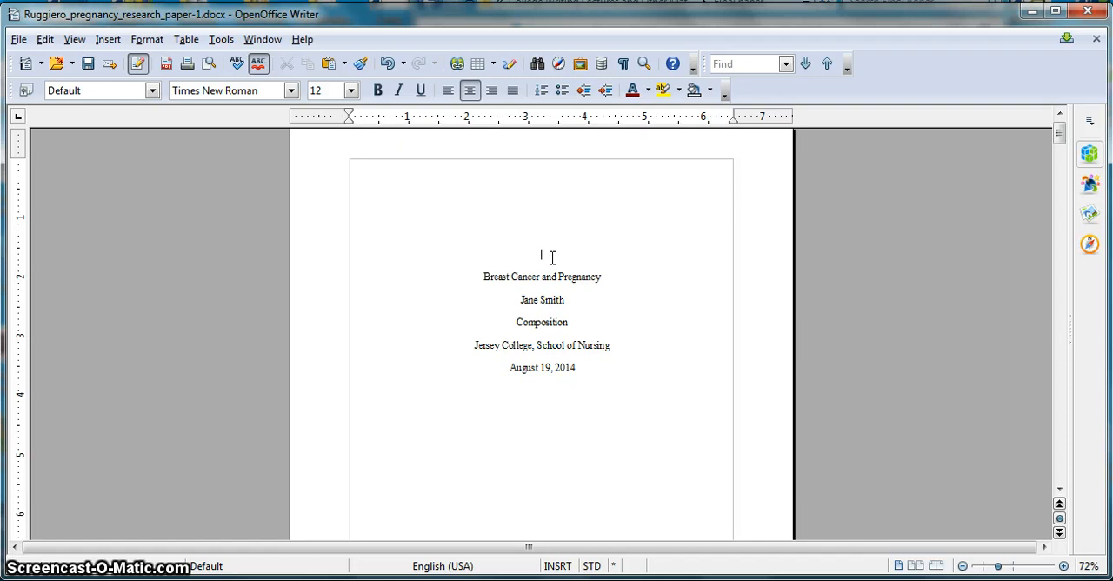
{"action": "key", "text": "Return"}
{"action": "key", "text": "Return"}
{"action": "key", "text": "Return"}
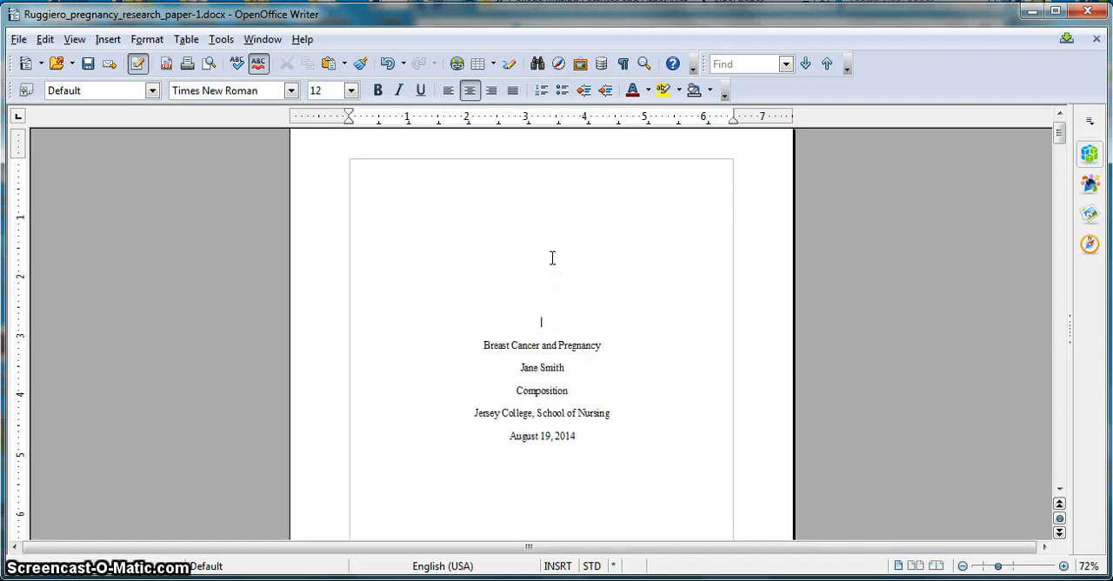
{"action": "left_click", "coordinate": [532, 342]}
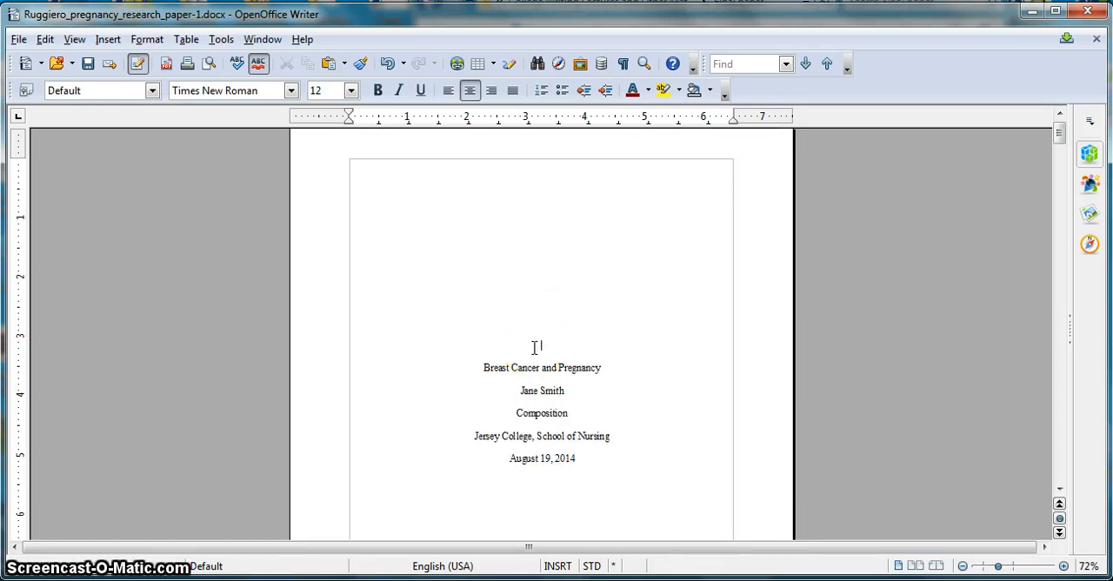
{"action": "key", "text": "BackSpace"}
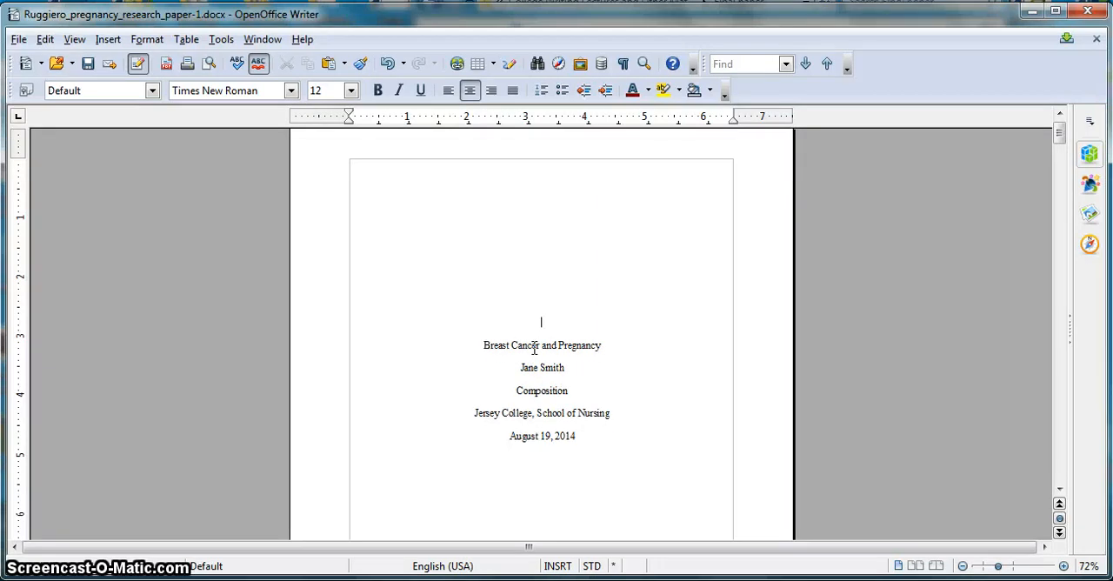
- Retype the ABSTRACT heading on the page following the title page as "Abstract" and centre it
{"action": "left_click", "coordinate": [1059, 489]}
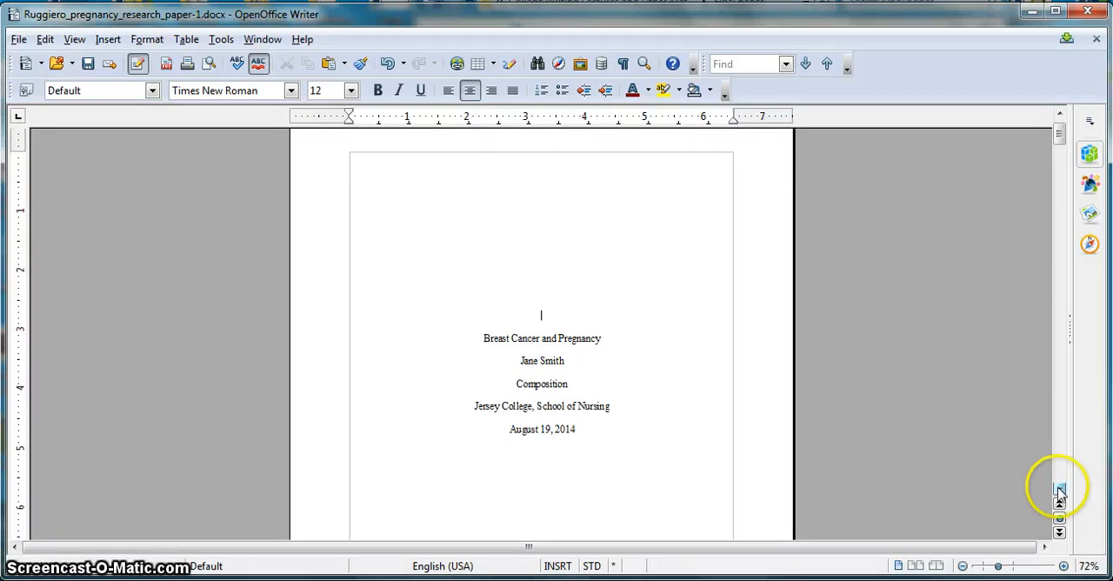
{"action": "left_click", "coordinate": [1058, 489]}
{"action": "left_click", "coordinate": [1059, 492]}
{"action": "left_click", "coordinate": [1059, 492]}
{"action": "left_click", "coordinate": [1059, 492]}
{"action": "left_click", "coordinate": [1058, 492]}
{"action": "left_click", "coordinate": [1059, 492]}
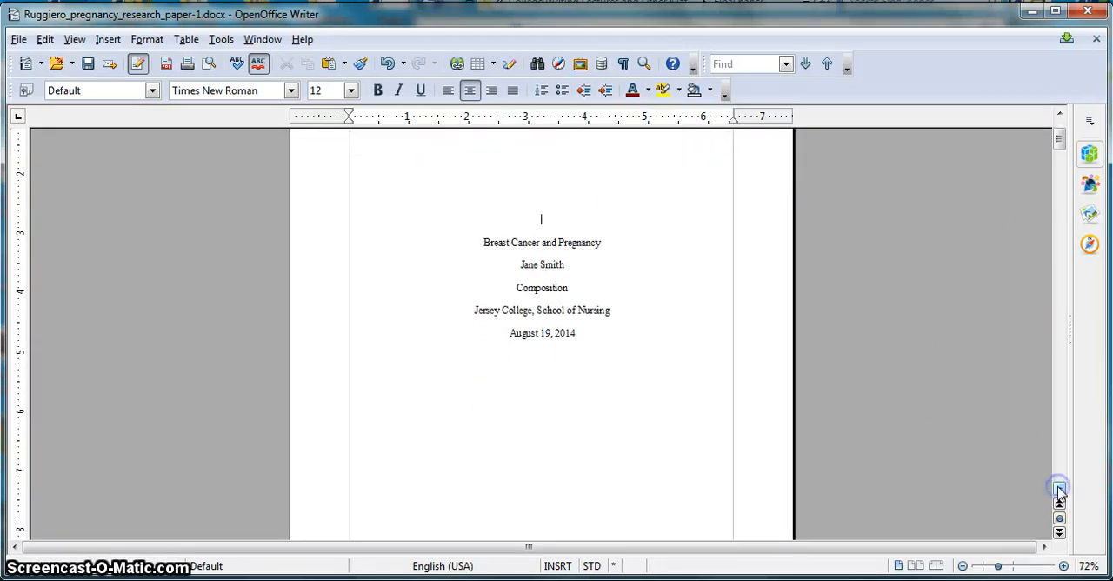
{"action": "left_click", "coordinate": [1059, 492]}
{"action": "left_click", "coordinate": [1059, 492]}
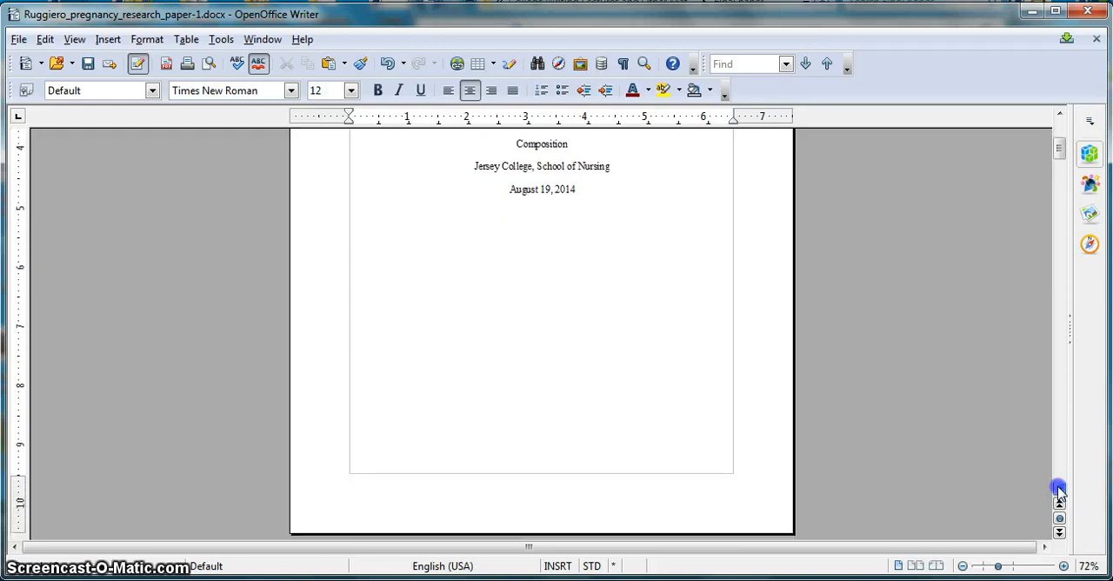
{"action": "left_click", "coordinate": [1064, 566]}
{"action": "left_click", "coordinate": [1064, 566]}
{"action": "left_click", "coordinate": [1064, 566]}
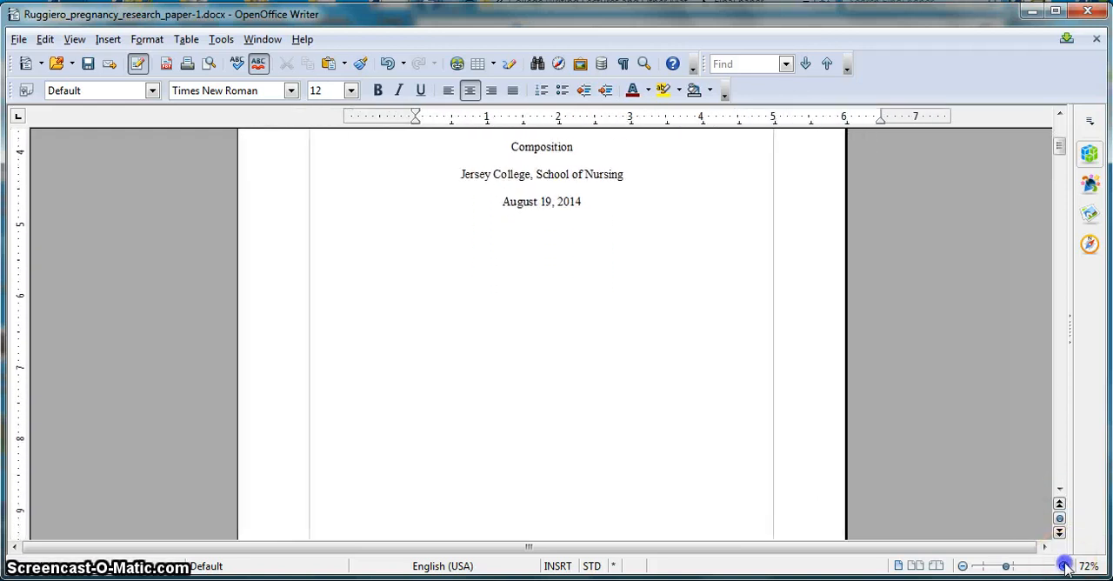
{"action": "left_click", "coordinate": [1064, 566]}
{"action": "left_click", "coordinate": [1064, 566]}
{"action": "left_click", "coordinate": [1064, 566]}
{"action": "left_click", "coordinate": [1058, 492]}
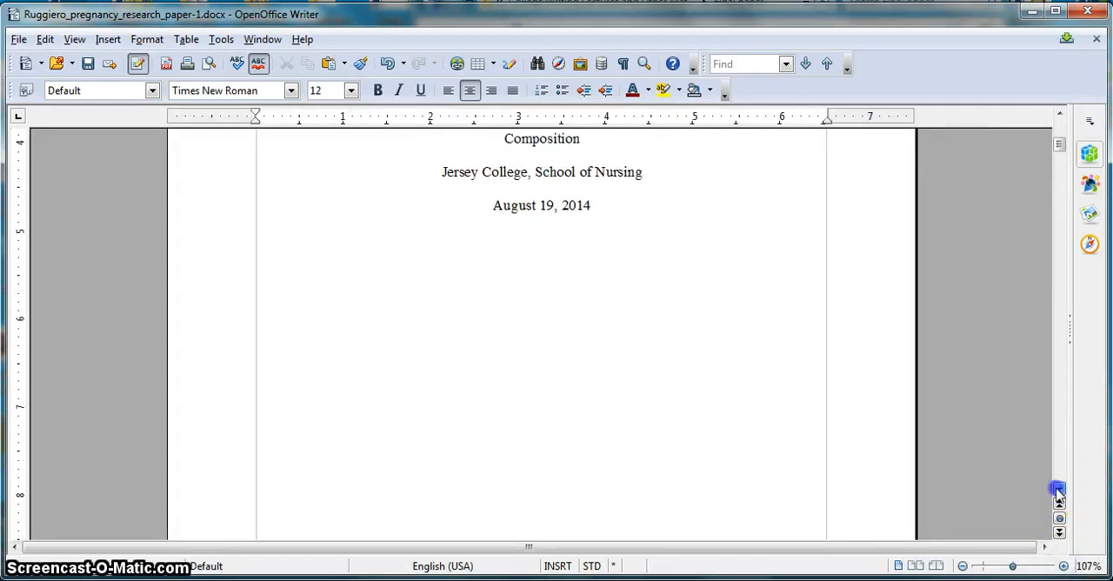
{"action": "left_click", "coordinate": [1059, 492]}
{"action": "left_click", "coordinate": [1059, 492]}
{"action": "left_click", "coordinate": [1058, 492]}
{"action": "left_click", "coordinate": [1059, 492]}
{"action": "left_click", "coordinate": [1059, 492]}
{"action": "left_click", "coordinate": [1059, 492]}
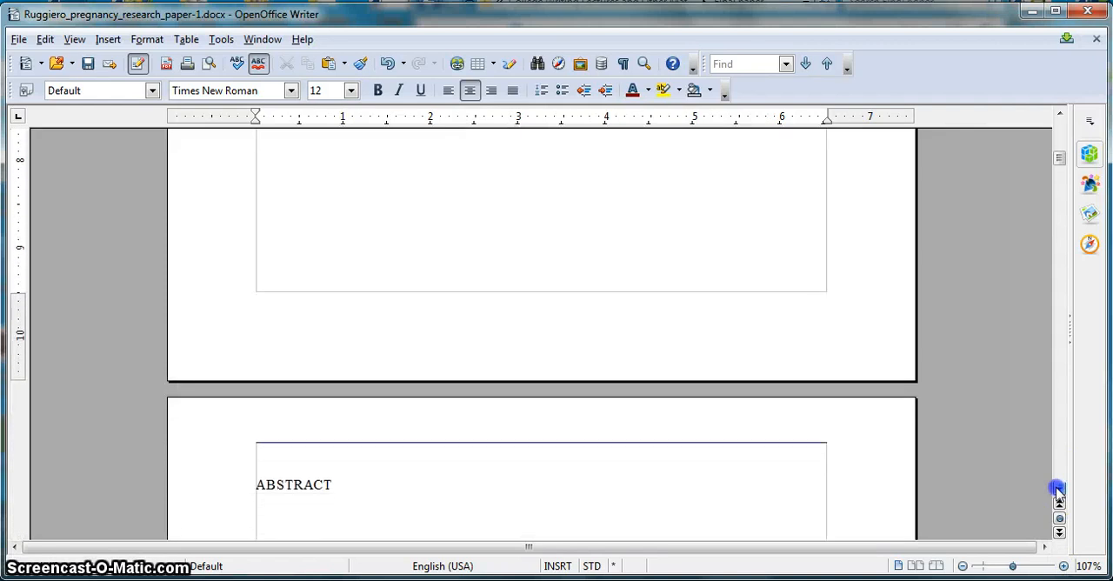
{"action": "left_click", "coordinate": [1058, 492]}
{"action": "left_click", "coordinate": [1059, 492]}
{"action": "left_click", "coordinate": [1059, 492]}
{"action": "left_click", "coordinate": [1058, 492]}
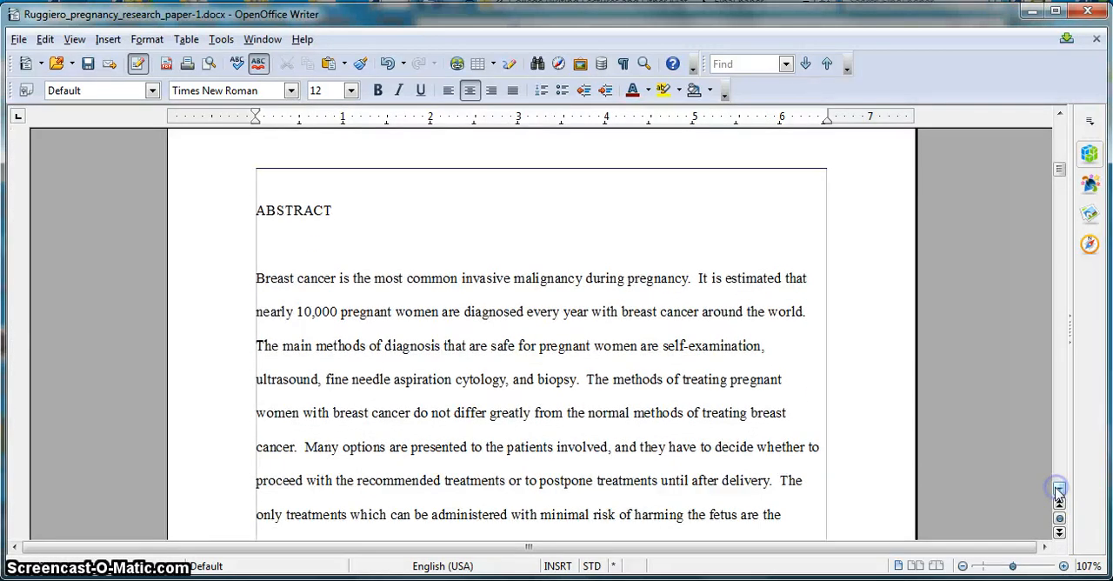
{"action": "left_click", "coordinate": [1059, 492]}
{"action": "left_click", "coordinate": [1059, 492]}
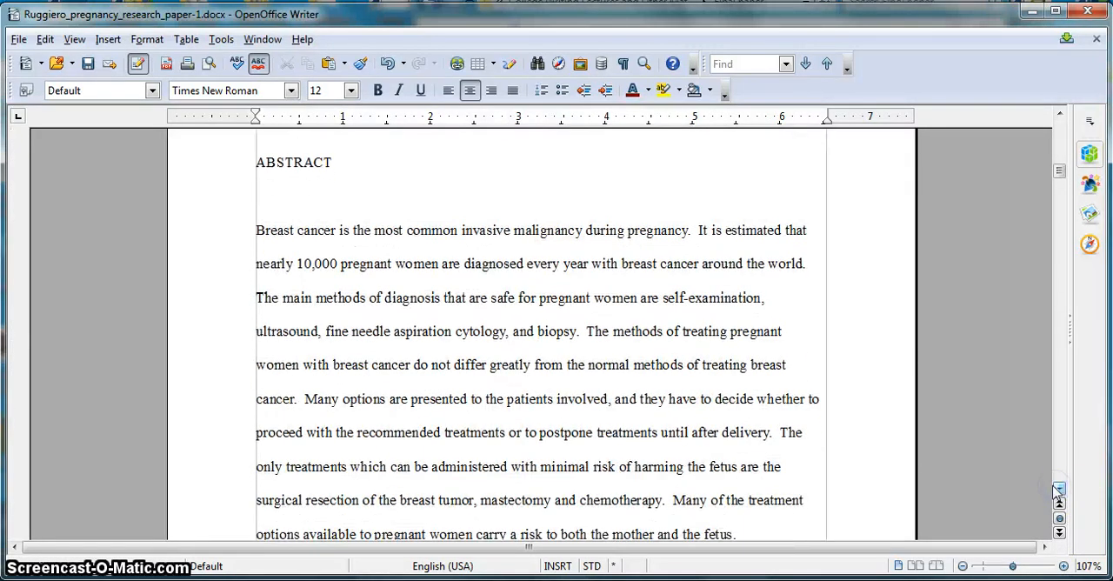
{"action": "double_click", "coordinate": [306, 166]}
{"action": "type", "text": "Abstract"}
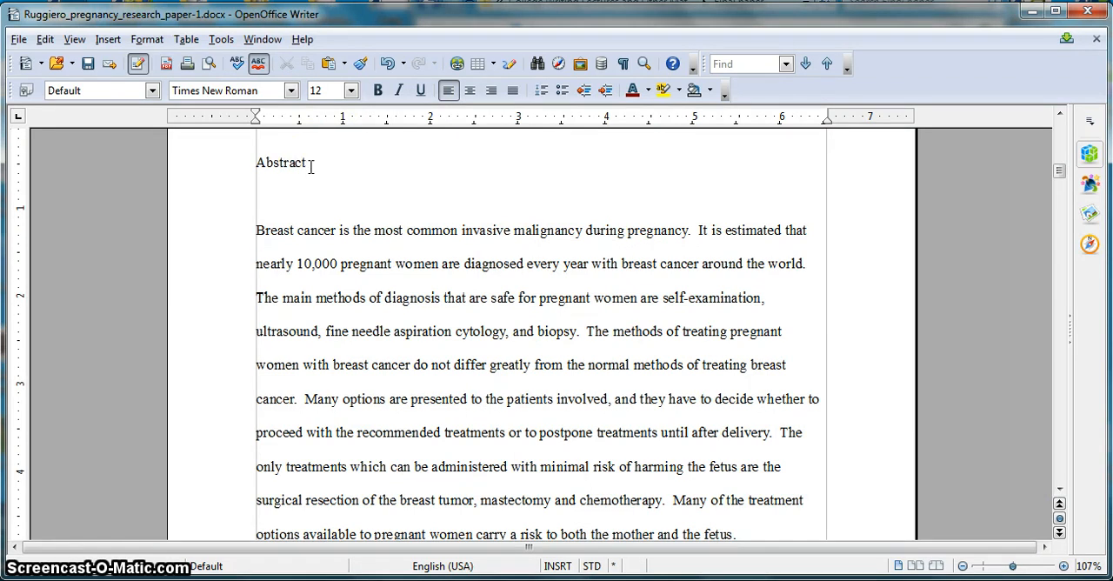
{"action": "double_click", "coordinate": [281, 162]}
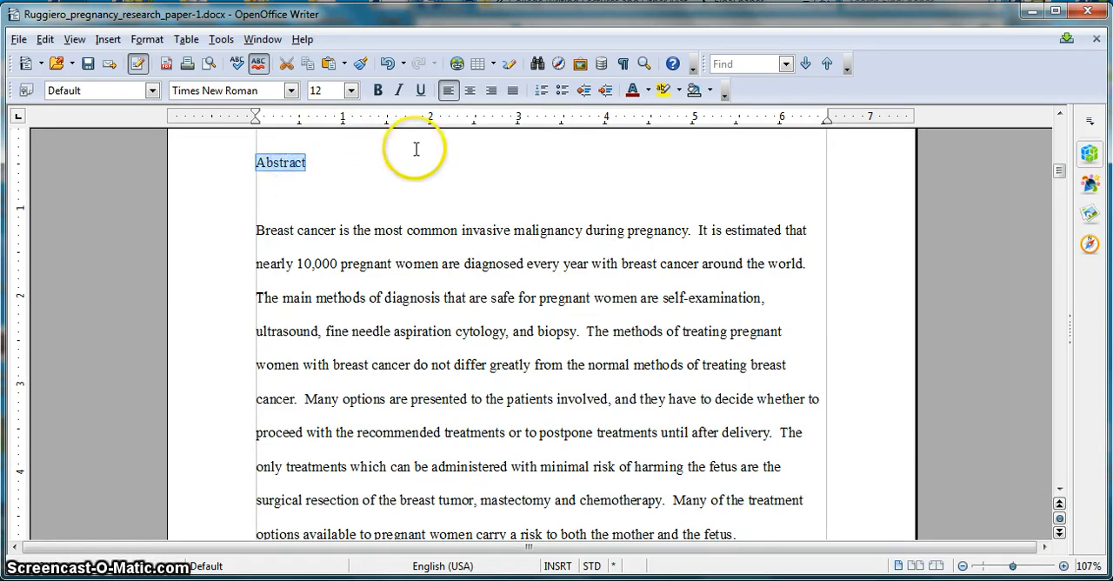
{"action": "left_click", "coordinate": [469, 92]}
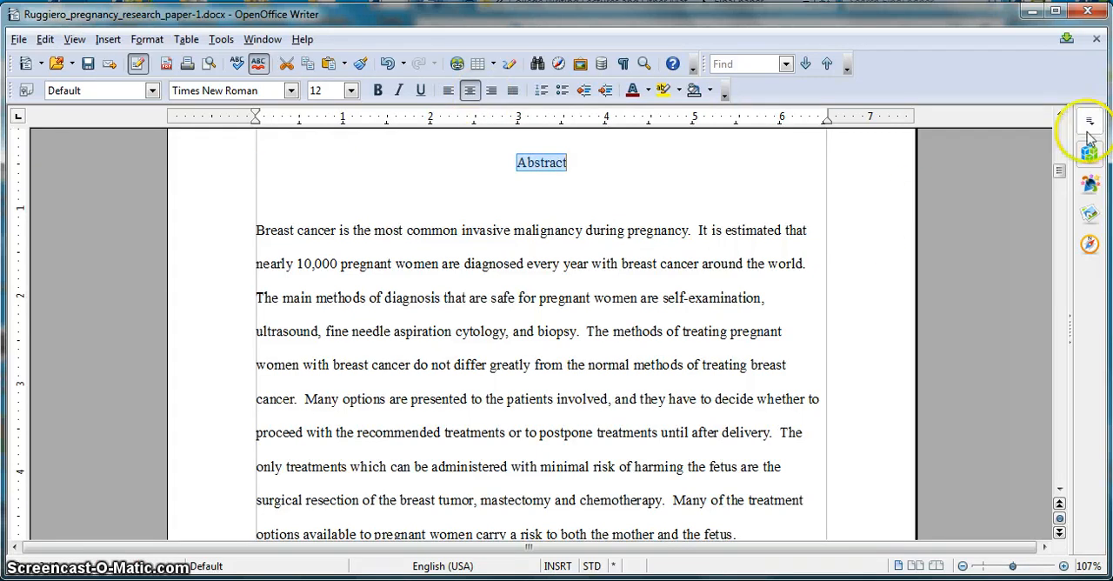
- Insert two blank lines above the first body paragraph and indent that paragraph's first line by one tab
{"action": "left_click", "coordinate": [1059, 116]}
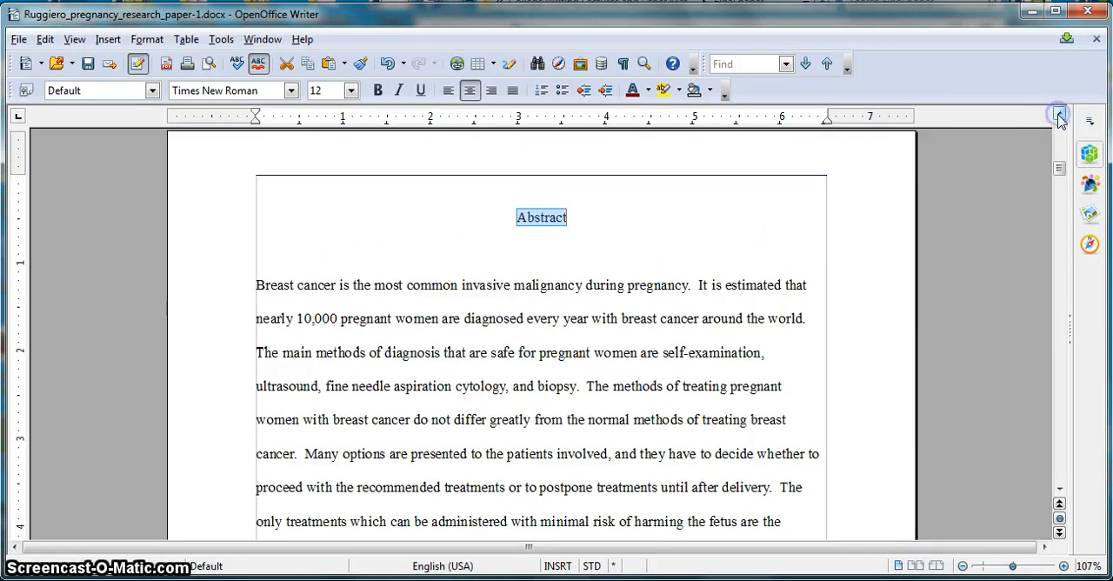
{"action": "left_click", "coordinate": [1060, 491]}
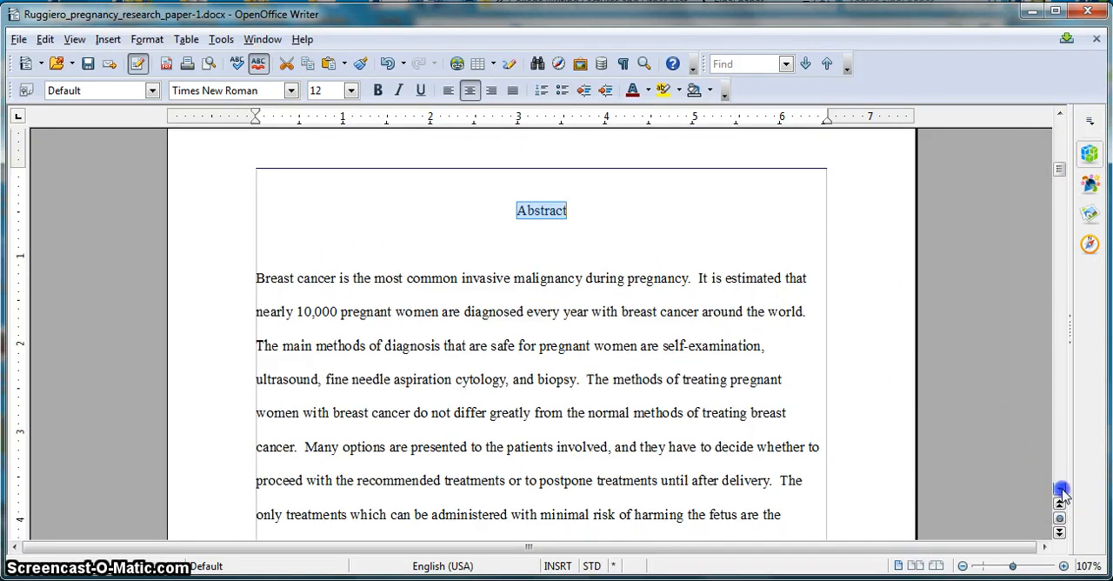
{"action": "scroll", "coordinate": [1061, 492], "scroll_direction": "down", "scroll_amount": 5}
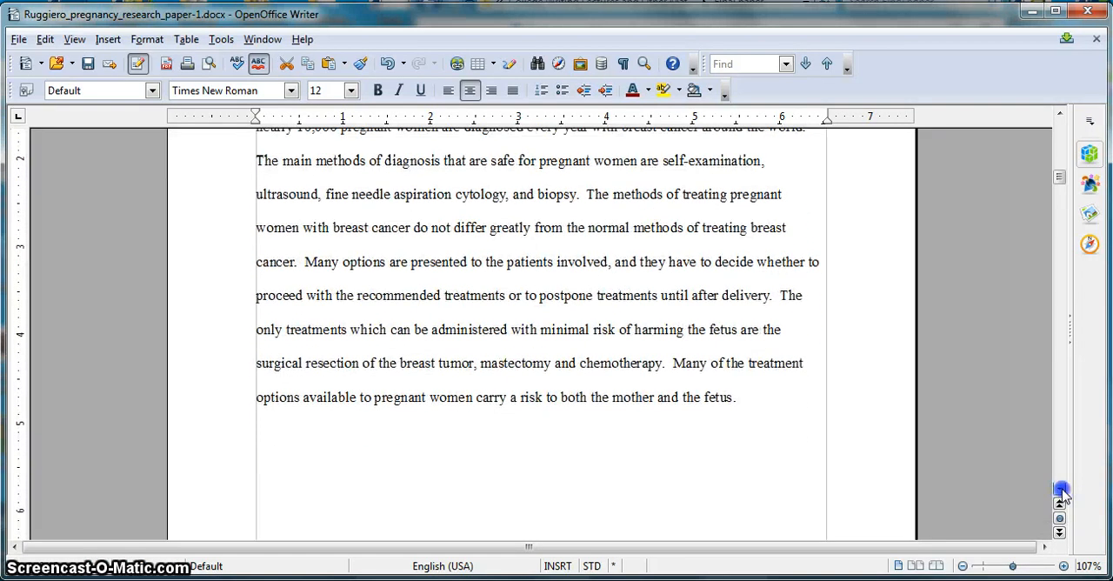
{"action": "scroll", "coordinate": [1061, 492], "scroll_direction": "down", "scroll_amount": 10}
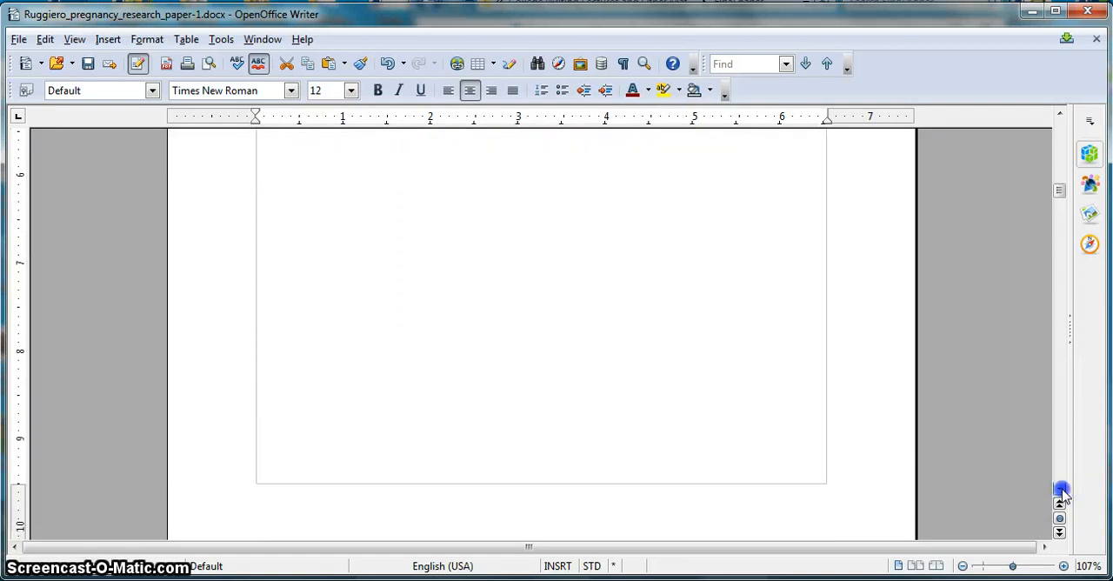
{"action": "scroll", "coordinate": [1061, 492], "scroll_direction": "down", "scroll_amount": 10}
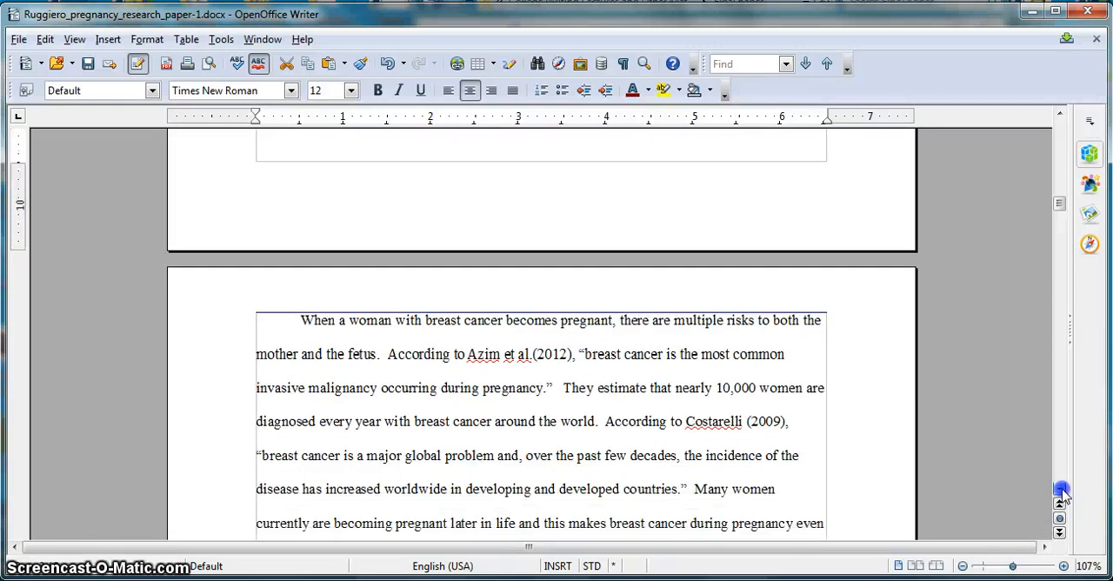
{"action": "scroll", "coordinate": [1061, 492], "scroll_direction": "down", "scroll_amount": 5}
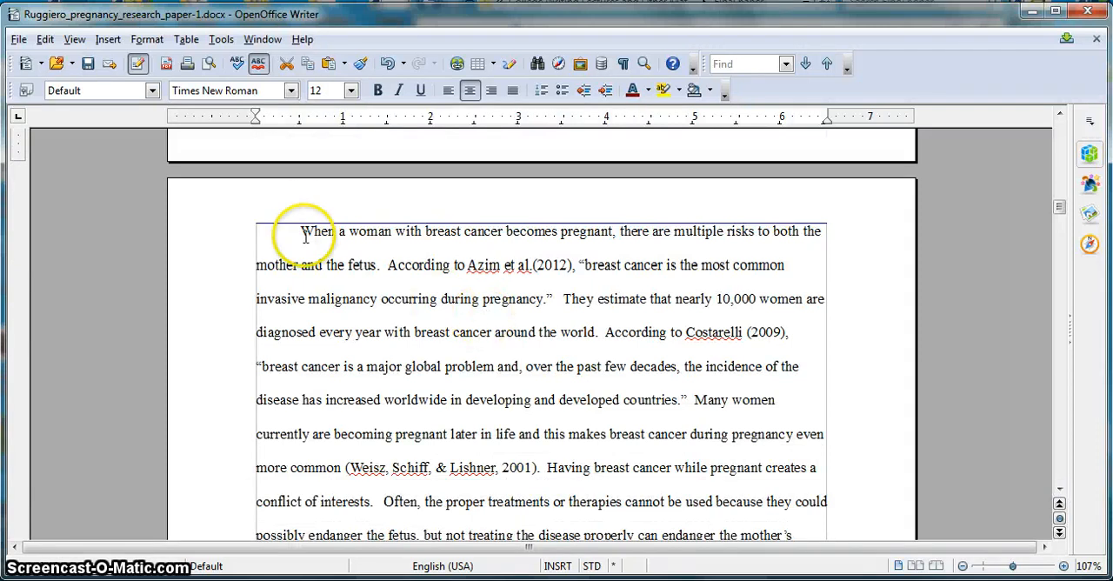
{"action": "left_click", "coordinate": [300, 231]}
{"action": "key", "text": "Return"}
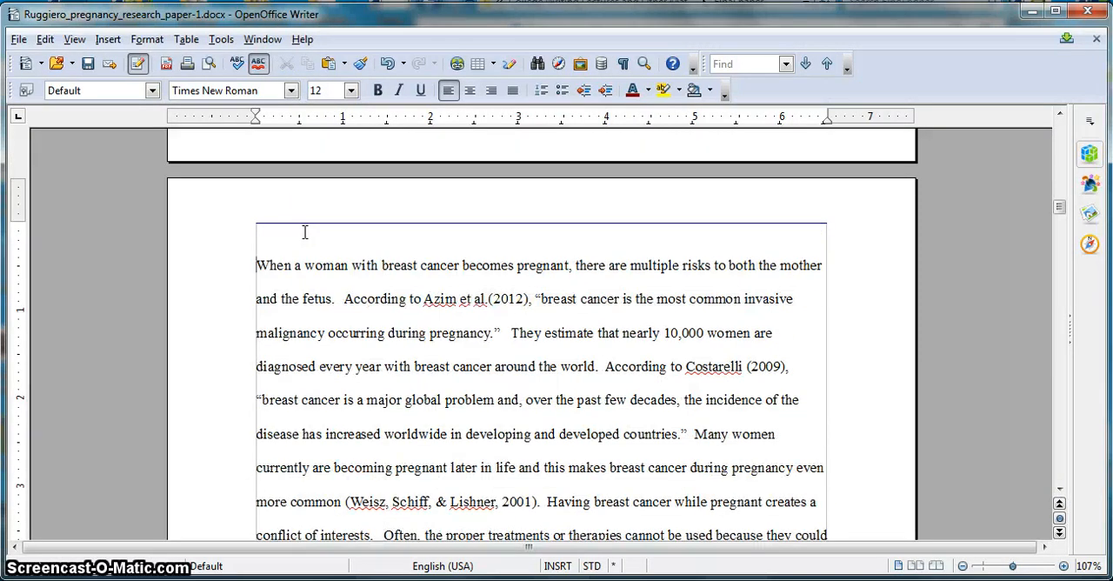
{"action": "key", "text": "Tab"}
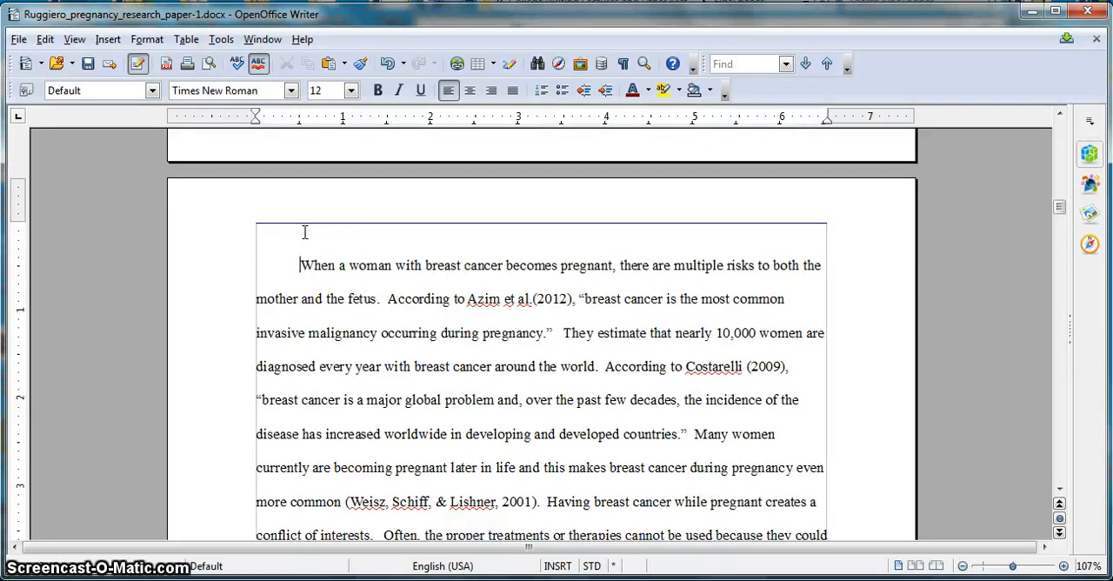
{"action": "key", "text": "Return"}
{"action": "key", "text": "Tab"}
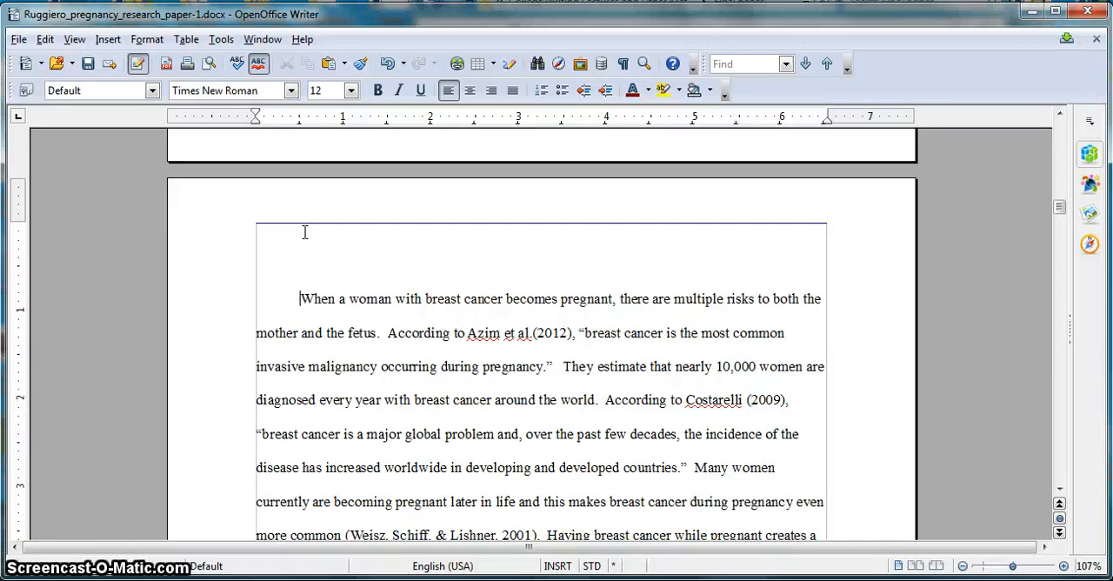
- Enter the title "Breast Cancer and Pregnancy" on the line directly above the first body paragraph and centre it
{"action": "left_click", "coordinate": [265, 263]}
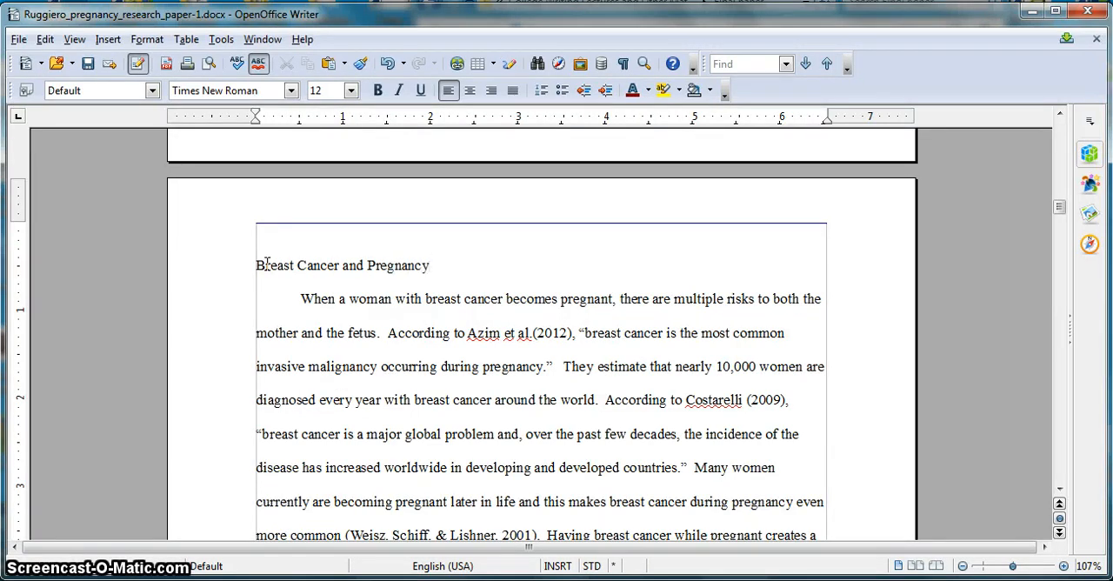
{"action": "left_click_drag", "start_coordinate": [434, 264], "coordinate": [267, 269]}
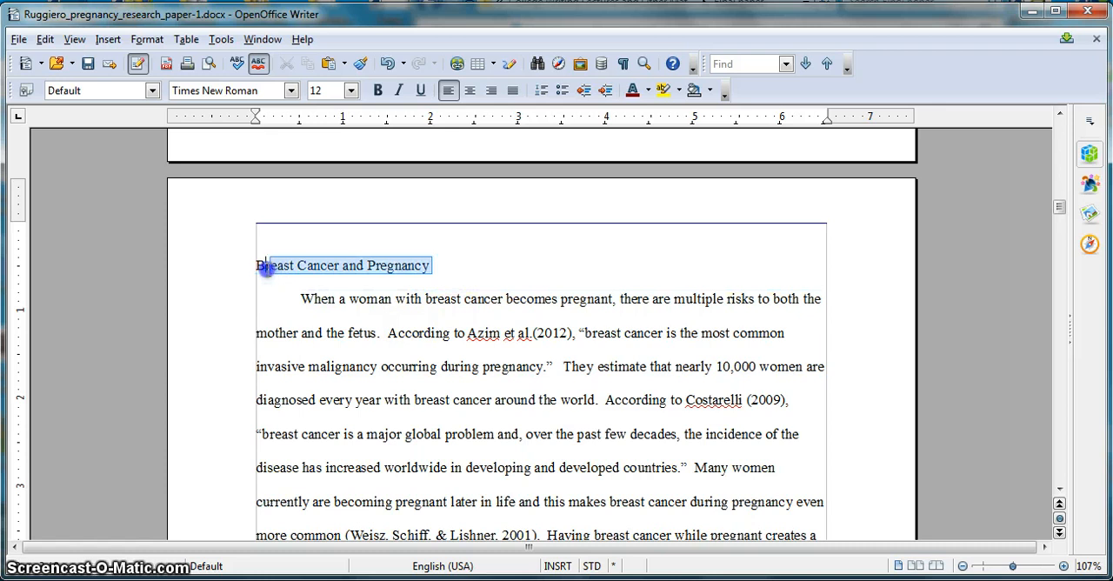
{"action": "left_click", "coordinate": [285, 271]}
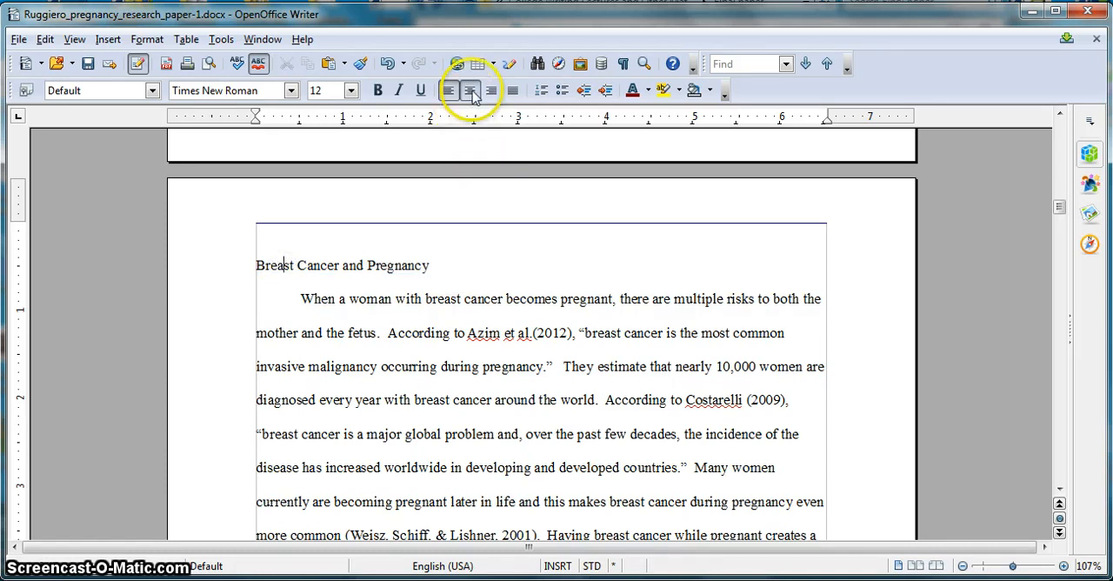
{"action": "left_click", "coordinate": [470, 93]}
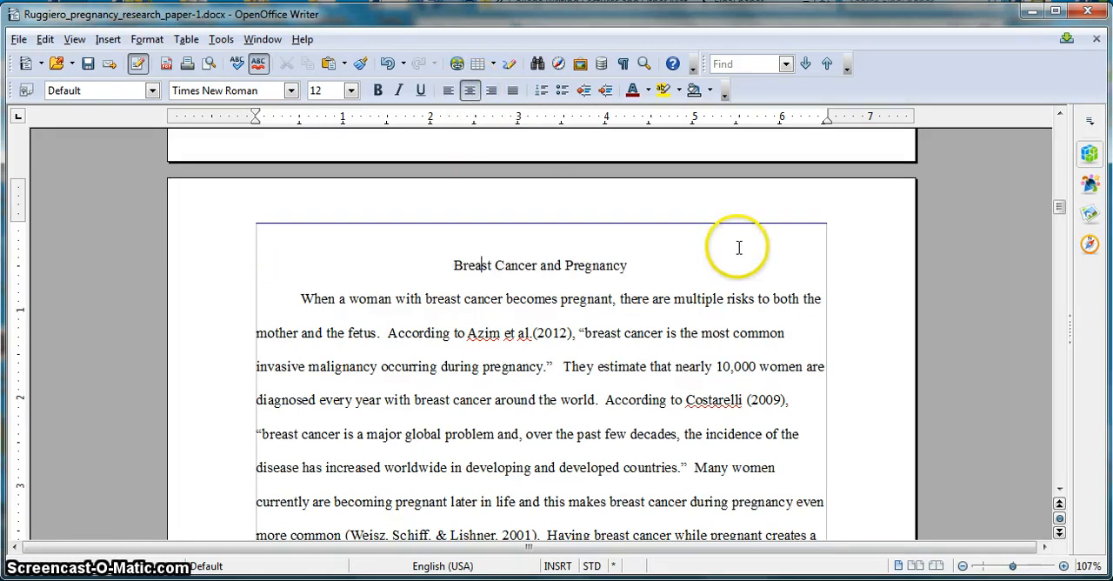
- Delete the surplus blank lines above the References heading to move it up near the start of its page
{"action": "left_click", "coordinate": [1058, 490]}
{"action": "left_click_drag", "start_coordinate": [1058, 493], "coordinate": [1059, 493]}
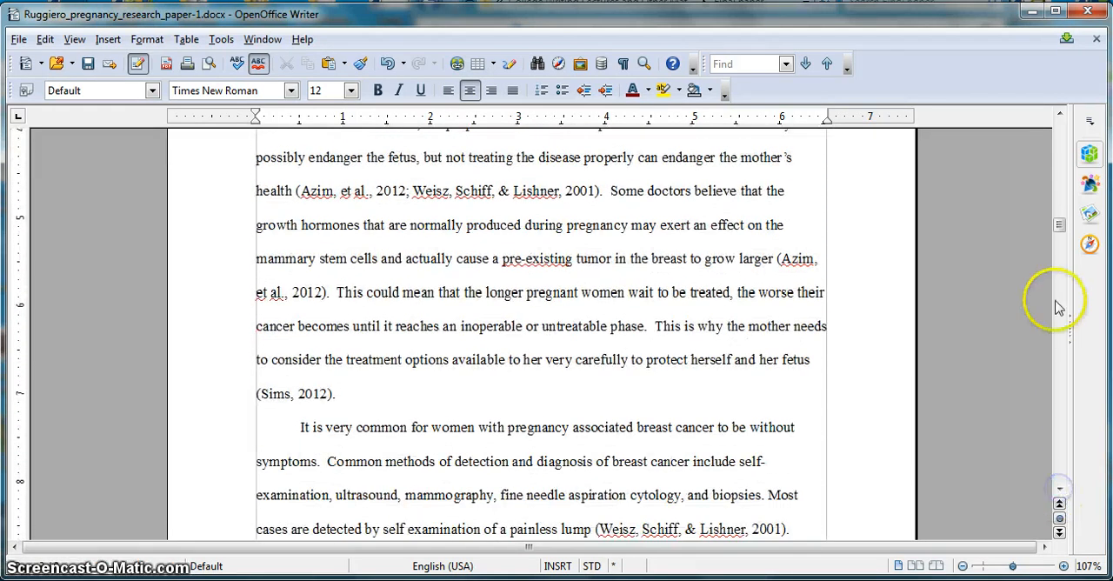
{"action": "left_click_drag", "start_coordinate": [1059, 225], "coordinate": [1067, 407]}
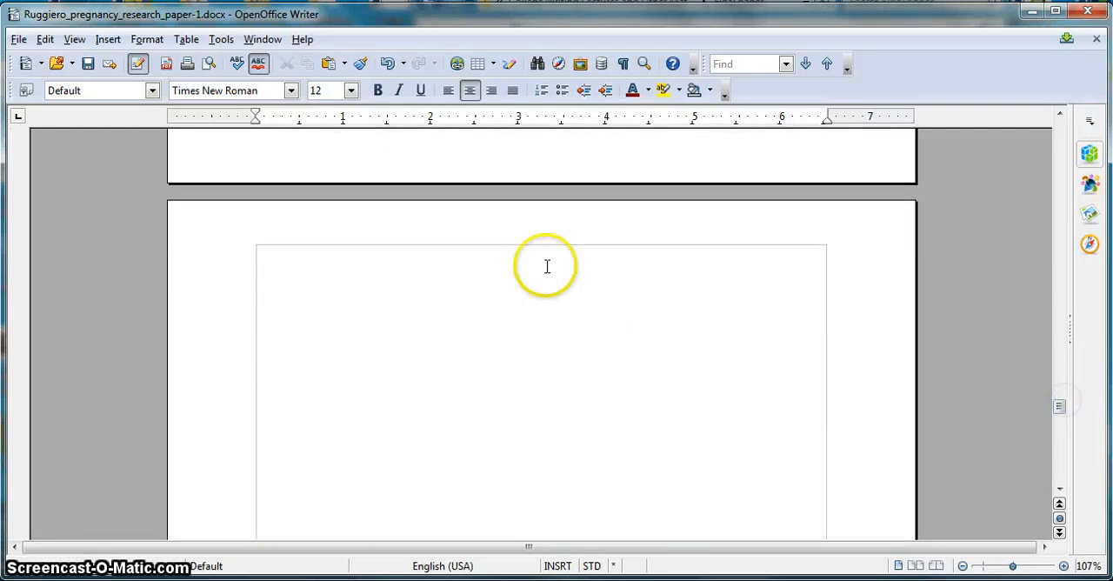
{"action": "left_click_drag", "start_coordinate": [1060, 490], "coordinate": [1062, 494]}
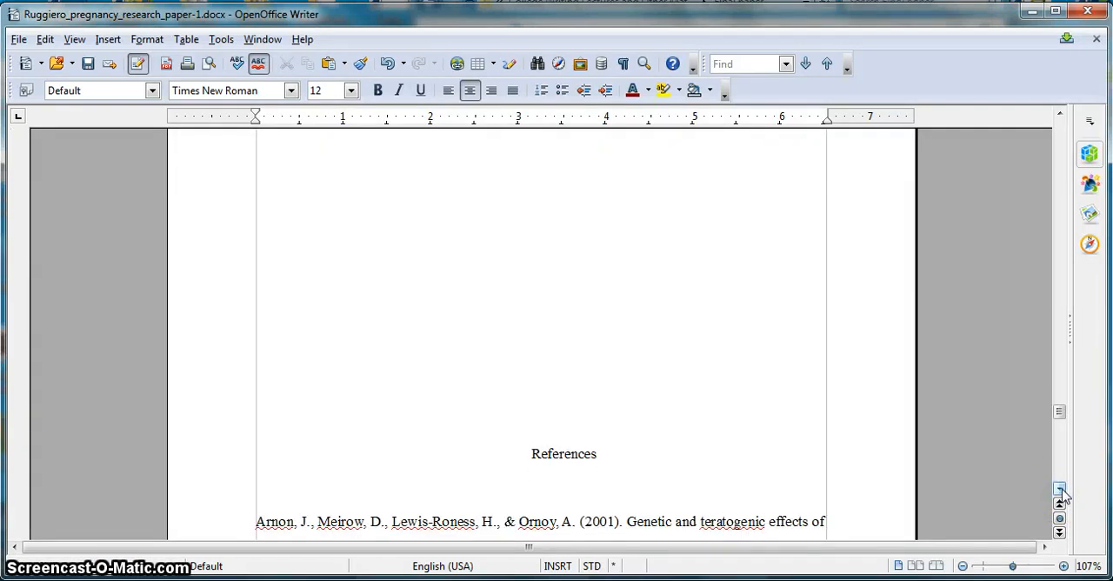
{"action": "left_click", "coordinate": [559, 440]}
{"action": "left_click", "coordinate": [530, 451]}
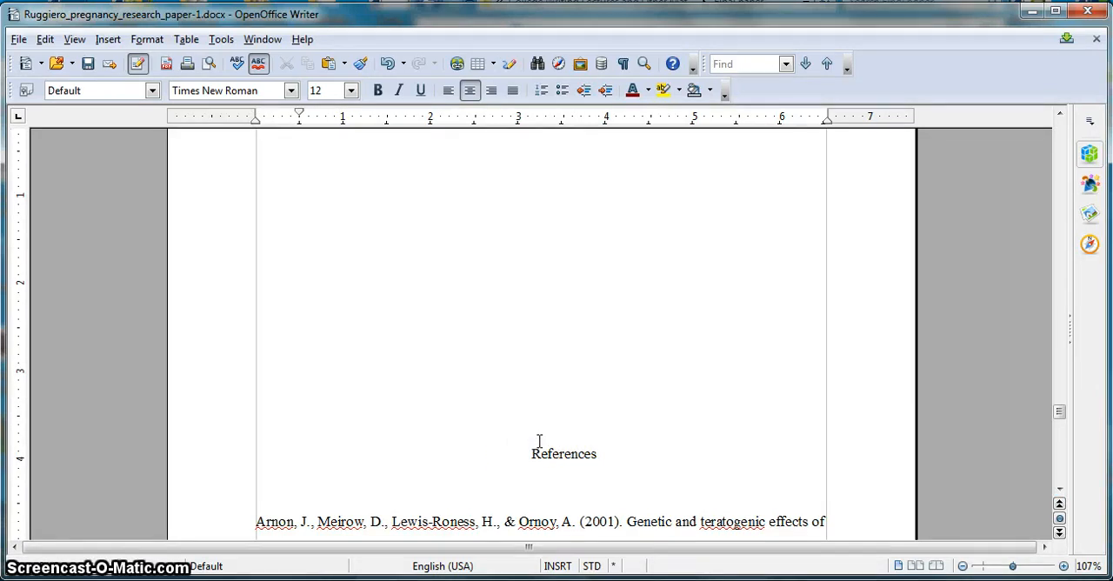
{"action": "left_click", "coordinate": [555, 419]}
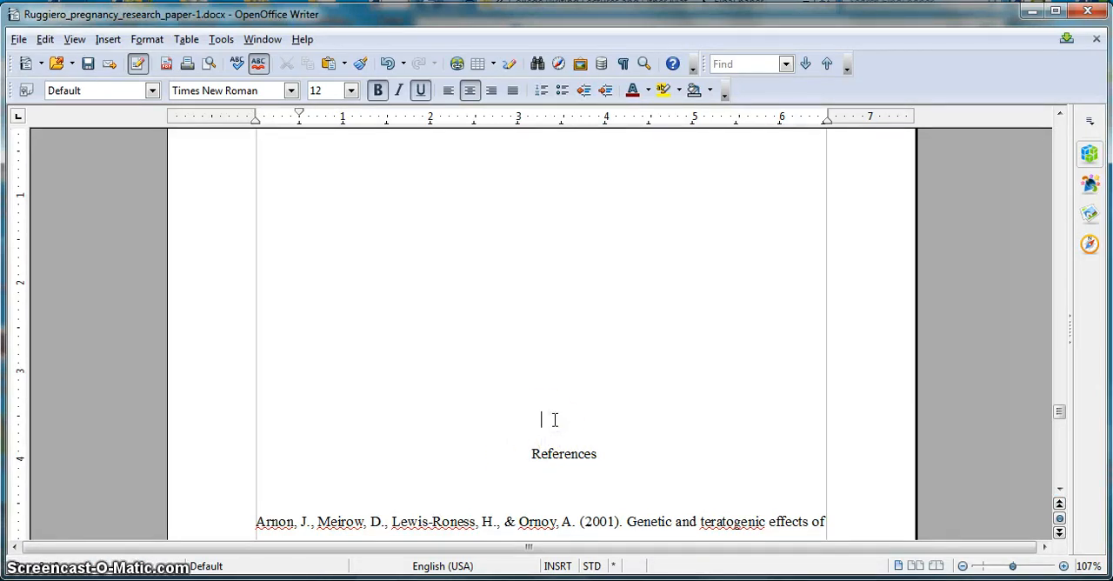
{"action": "key", "text": "BackSpace"}
{"action": "key", "text": "BackSpace"}
{"action": "key", "text": "BackSpace"}
{"action": "key", "text": "BackSpace"}
{"action": "key", "text": "BackSpace"}
{"action": "key", "text": "BackSpace"}
{"action": "key", "text": "BackSpace"}
{"action": "key", "text": "BackSpace"}
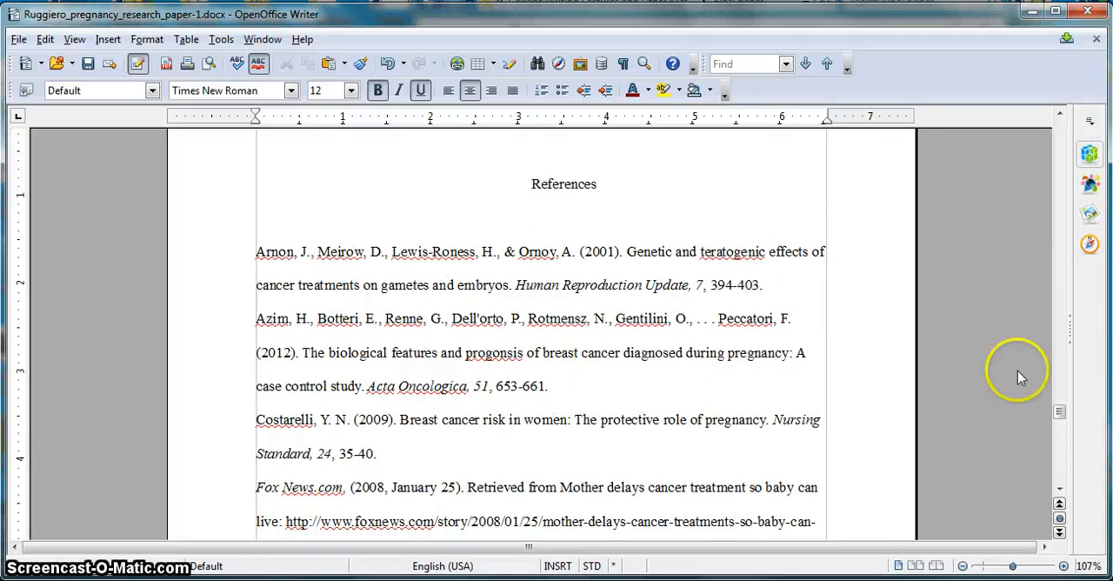
{"action": "left_click", "coordinate": [1060, 116]}
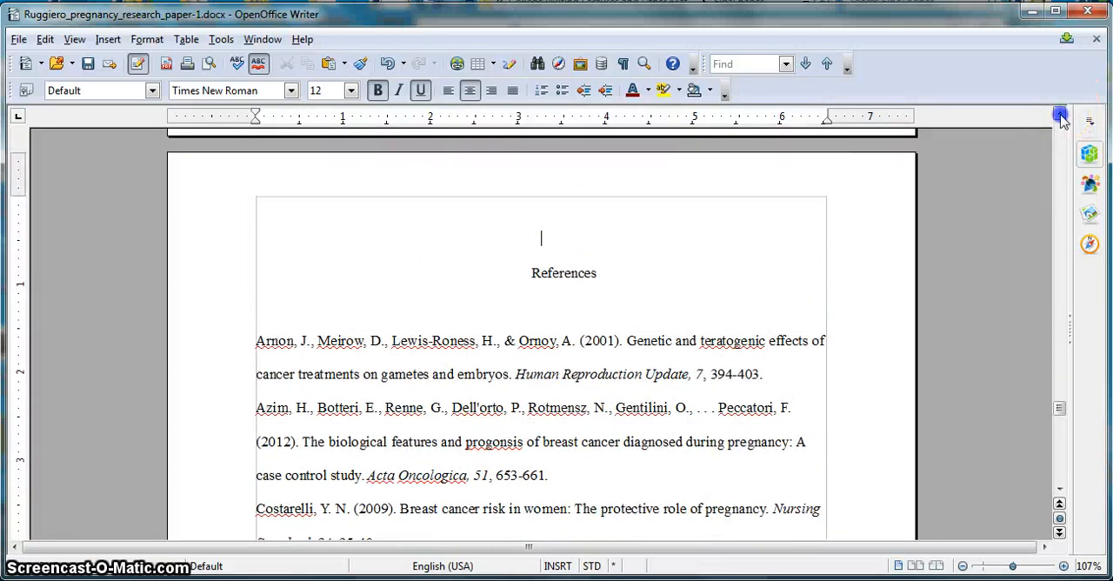
{"action": "key", "text": "BackSpace"}
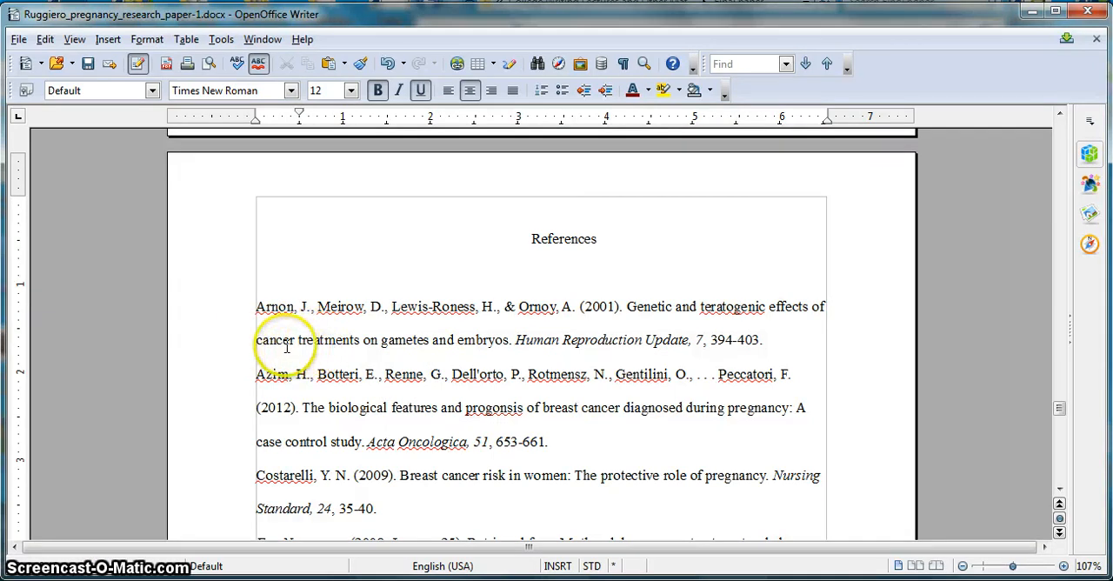
- Indent the second line of the first reference entry by one tab and remove the extra space before "cancer"
{"action": "left_click", "coordinate": [260, 338]}
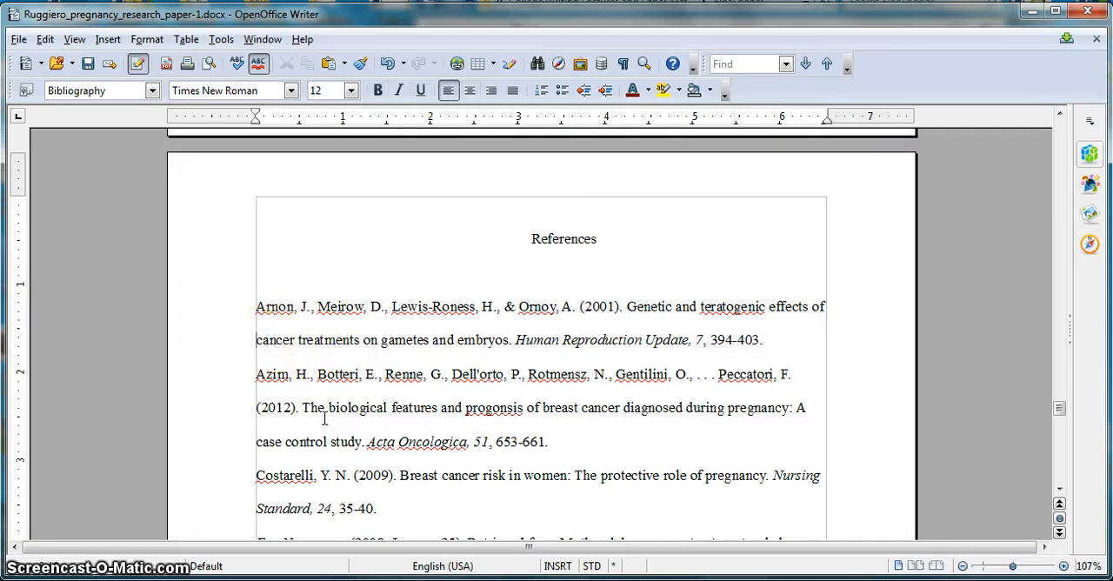
{"action": "key", "text": "Tab"}
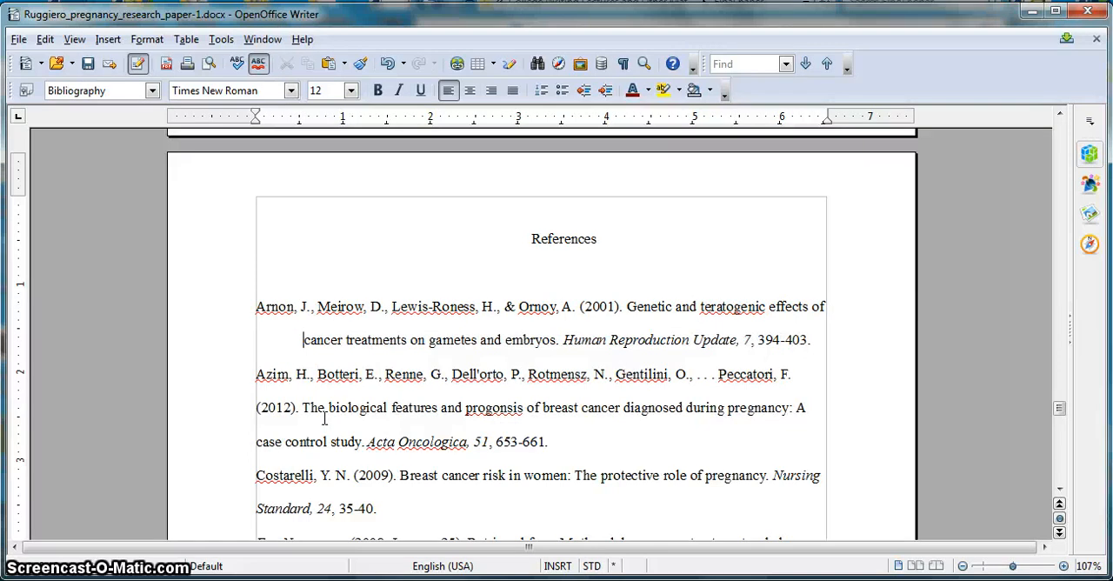
{"action": "key", "text": "BackSpace"}
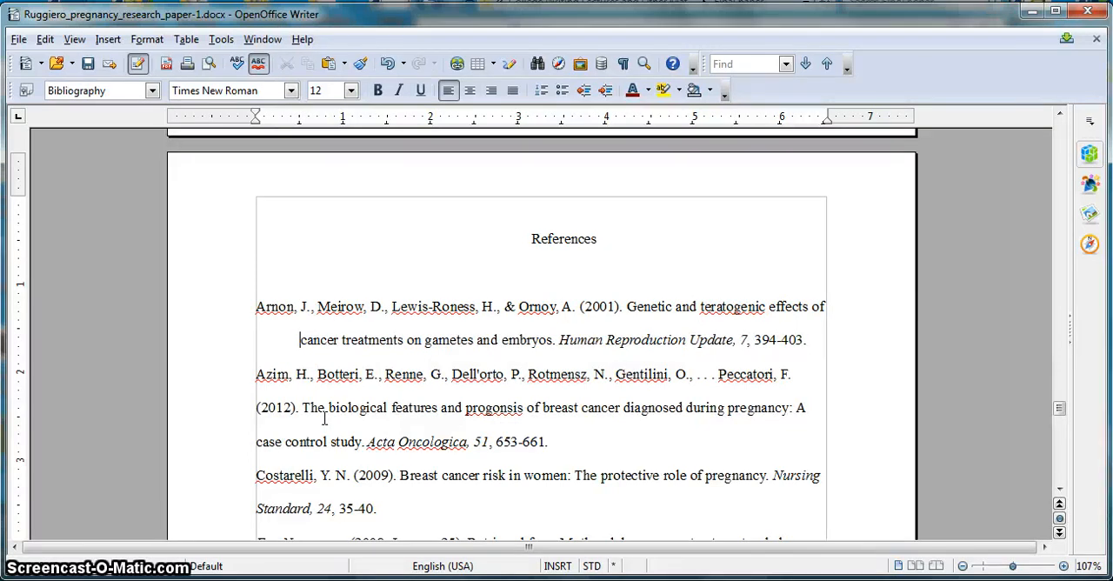
- Remove the tab from the first reference entry's second line and give all reference entries a 0.5-inch hanging indent
{"action": "key", "text": "BackSpace"}
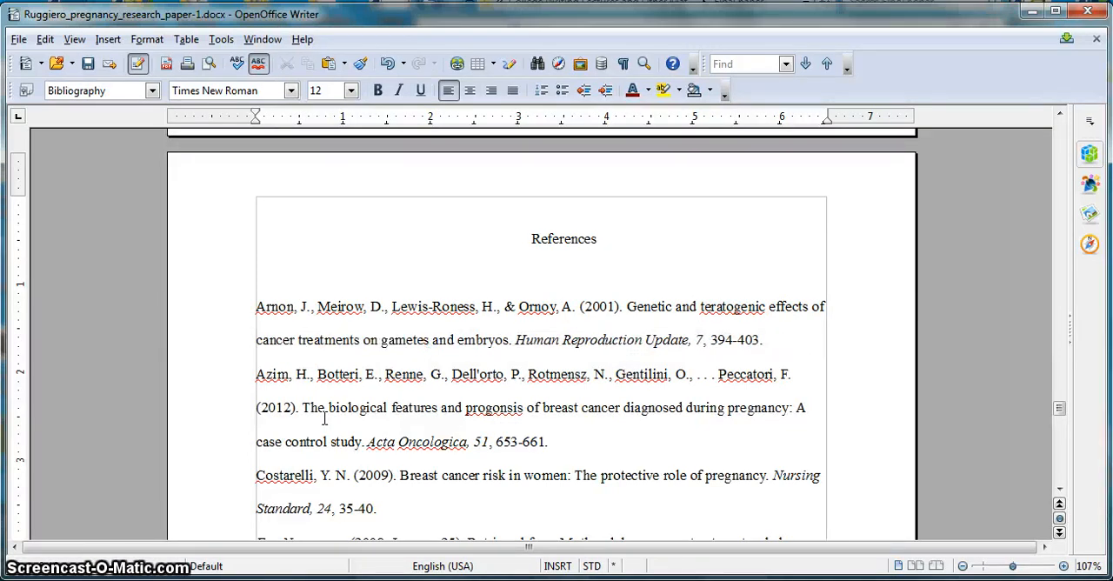
{"action": "left_click_drag", "start_coordinate": [257, 308], "coordinate": [635, 379]}
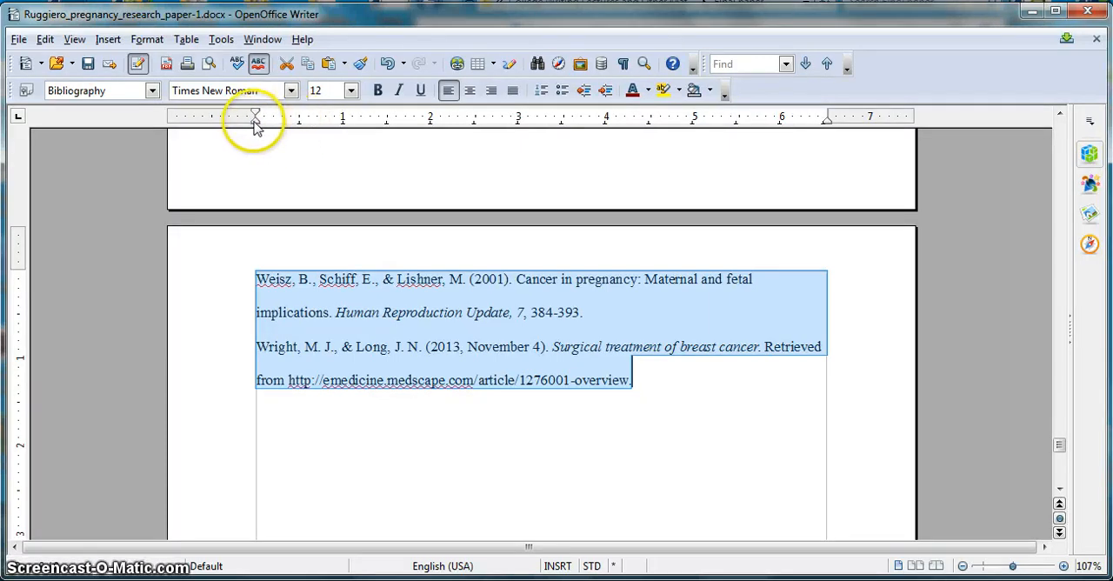
{"action": "mouse_move", "coordinate": [257, 123]}
{"action": "left_mouse_down"}
{"action": "mouse_move", "coordinate": [274, 127]}
{"action": "mouse_move", "coordinate": [258, 126]}
{"action": "left_mouse_up"}
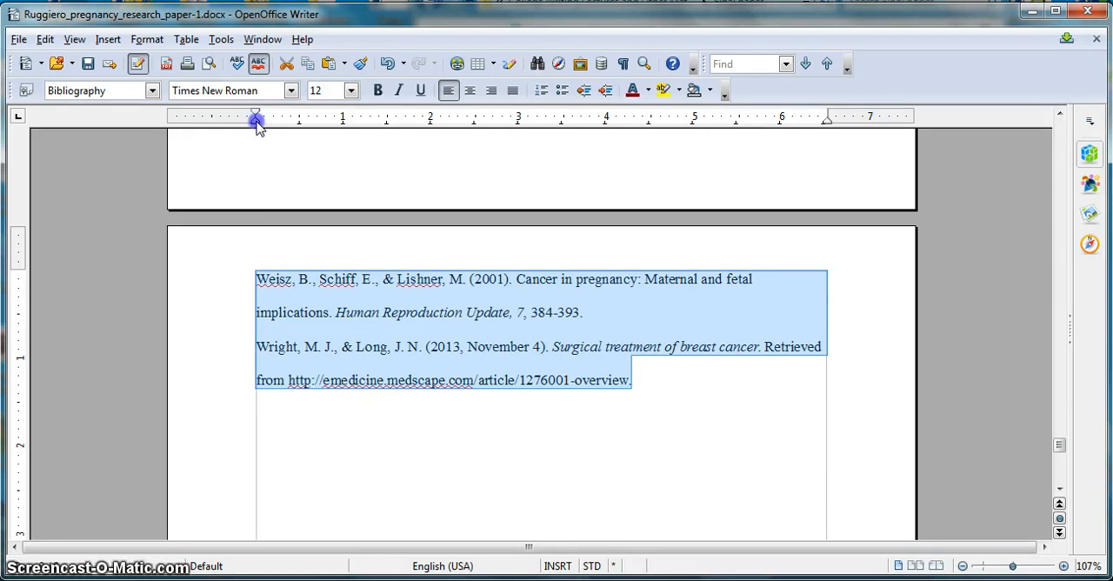
{"action": "left_click_drag", "start_coordinate": [257, 124], "coordinate": [301, 125]}
{"action": "left_click", "coordinate": [547, 494]}
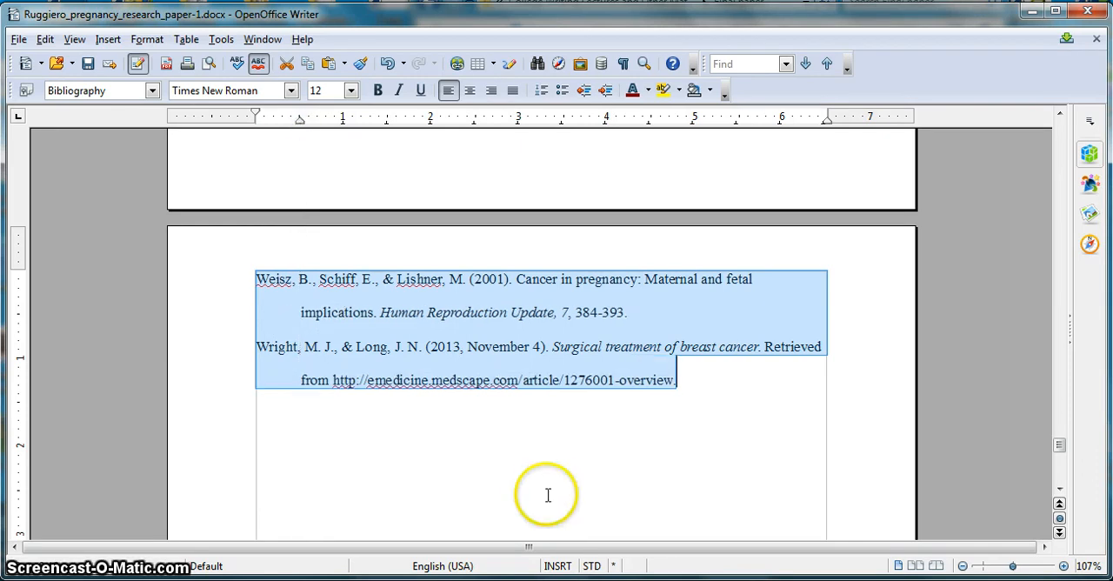
{"action": "left_click", "coordinate": [1059, 116]}
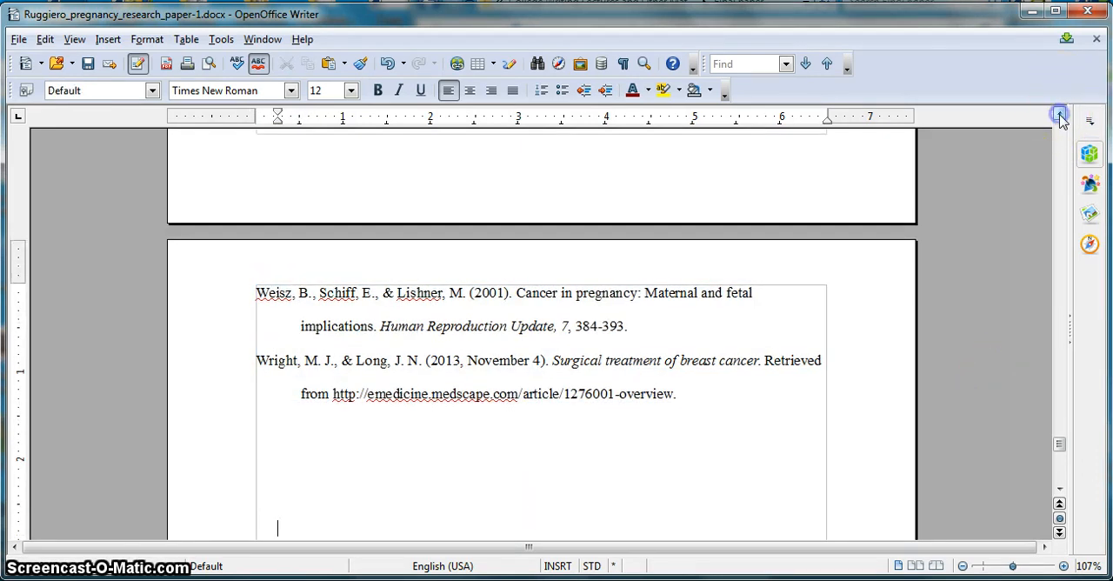
{"action": "left_click_drag", "start_coordinate": [1059, 115], "coordinate": [1059, 116]}
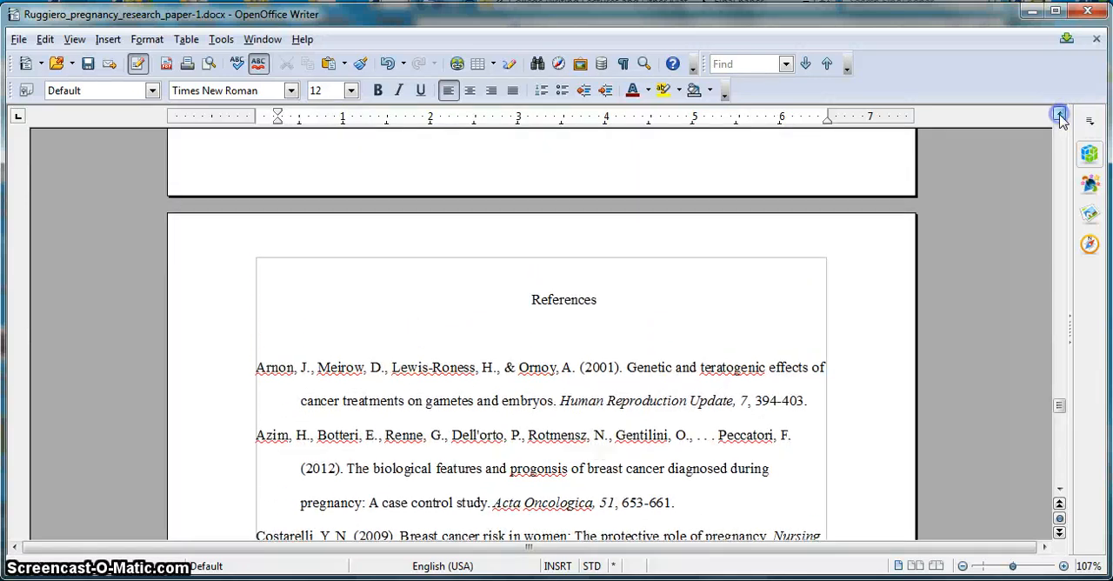
- Add a header to the Default page style and enter "Running head: BREAST CANCER AND PREGNANCY" in it
{"action": "left_click_drag", "start_coordinate": [1058, 405], "coordinate": [1070, 93]}
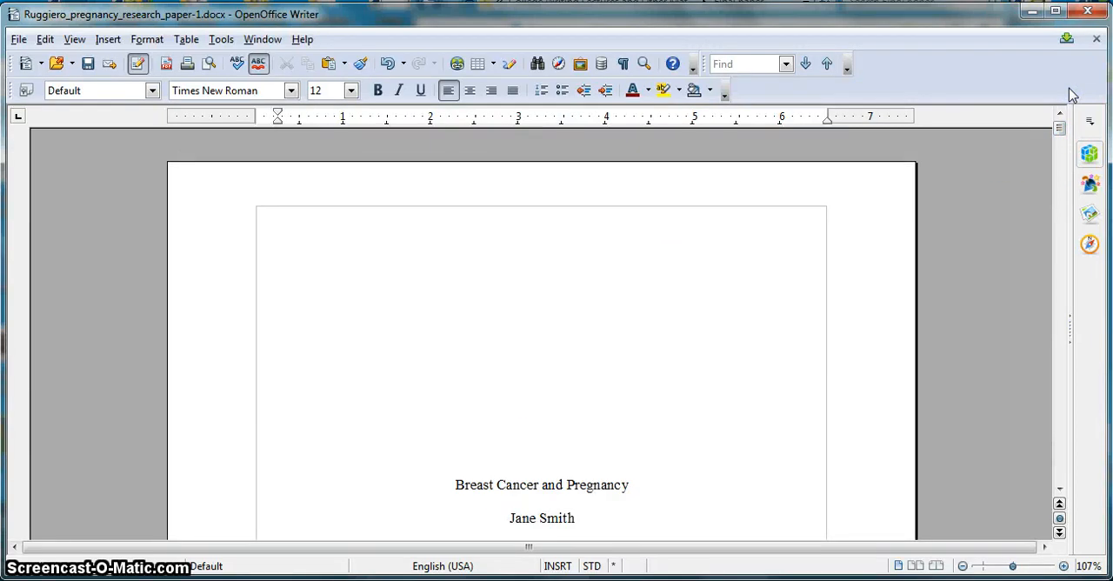
{"action": "left_click", "coordinate": [820, 487]}
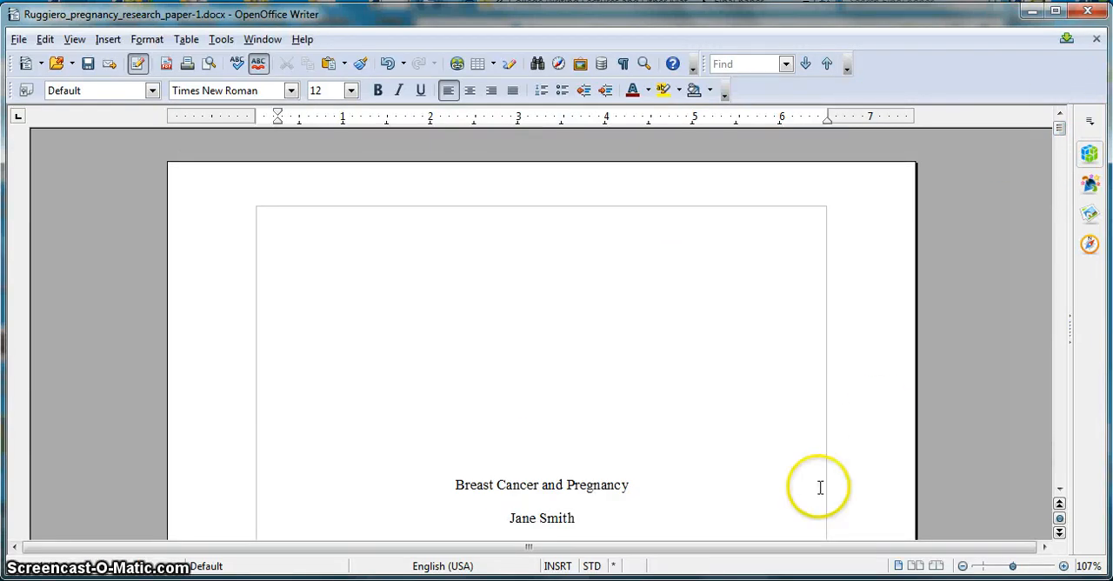
{"action": "left_click", "coordinate": [1059, 488]}
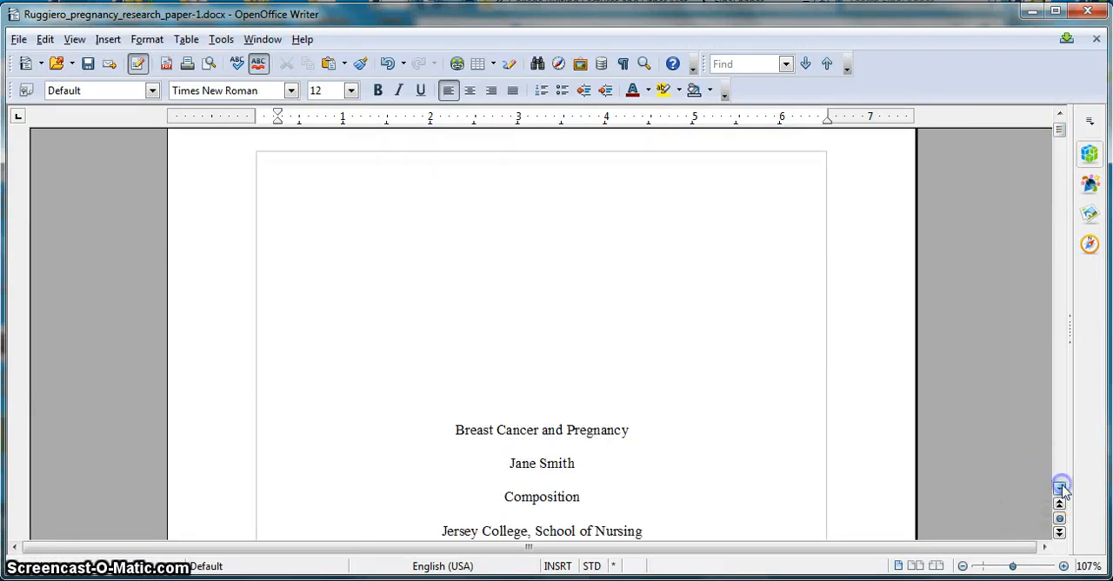
{"action": "left_click", "coordinate": [1059, 489]}
{"action": "left_click", "coordinate": [1060, 488]}
{"action": "left_click_drag", "start_coordinate": [1058, 135], "coordinate": [1061, 126]}
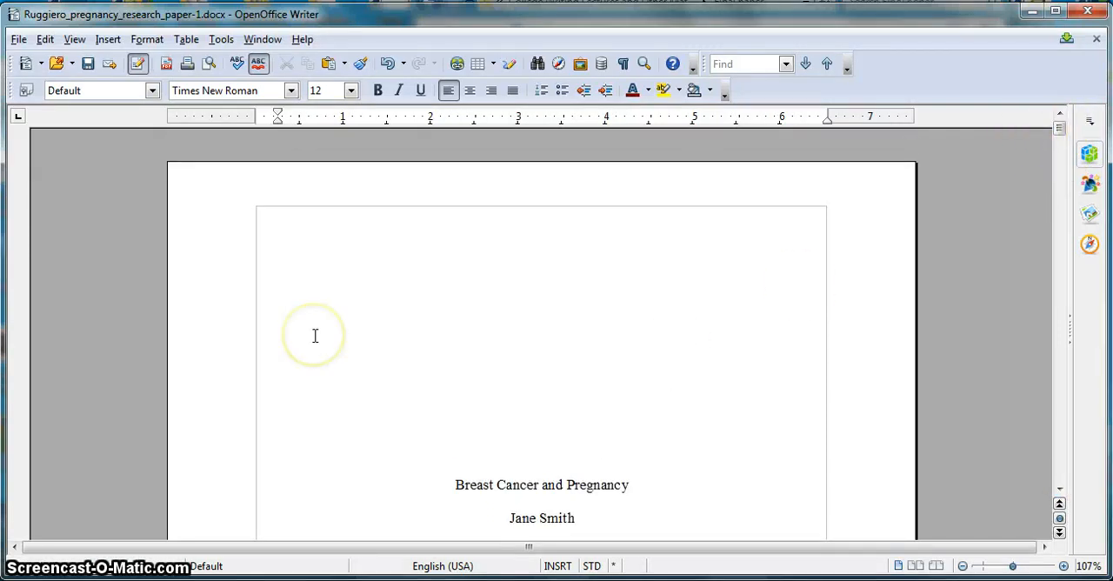
{"action": "left_click", "coordinate": [109, 40]}
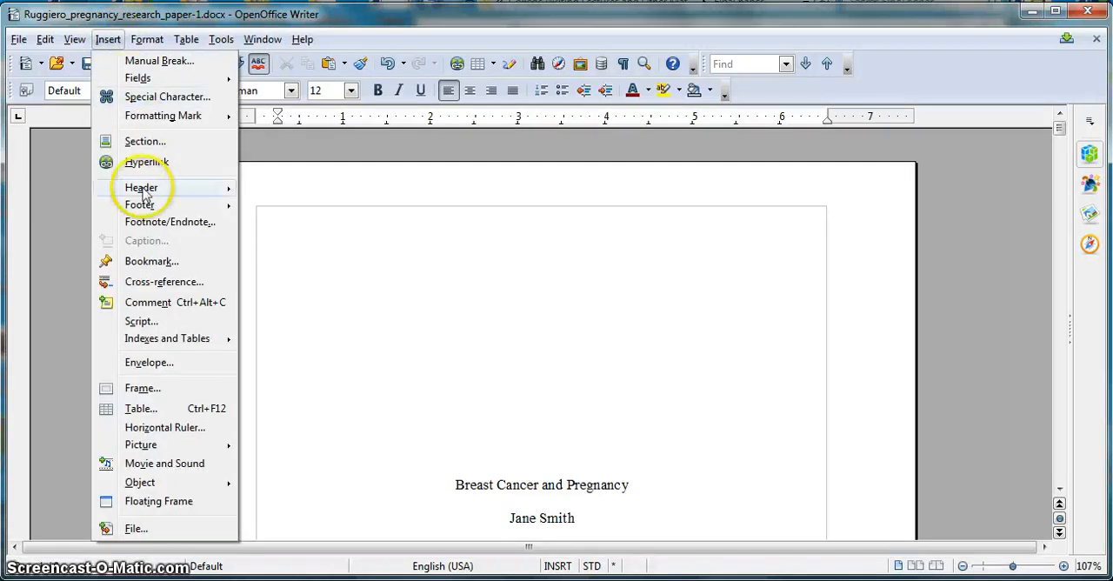
{"action": "mouse_move", "coordinate": [130, 189]}
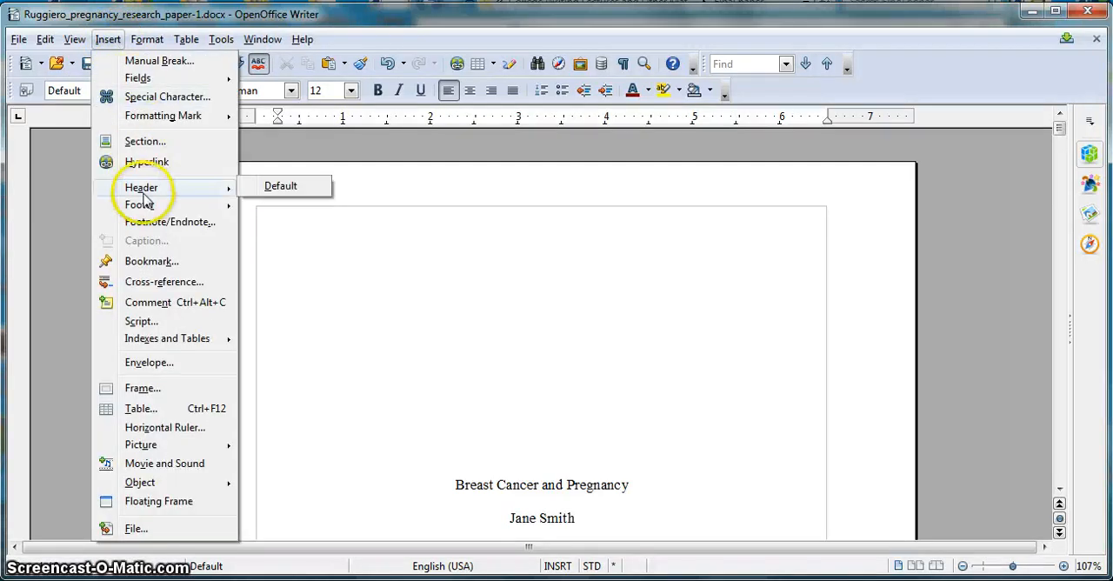
{"action": "left_click", "coordinate": [281, 186]}
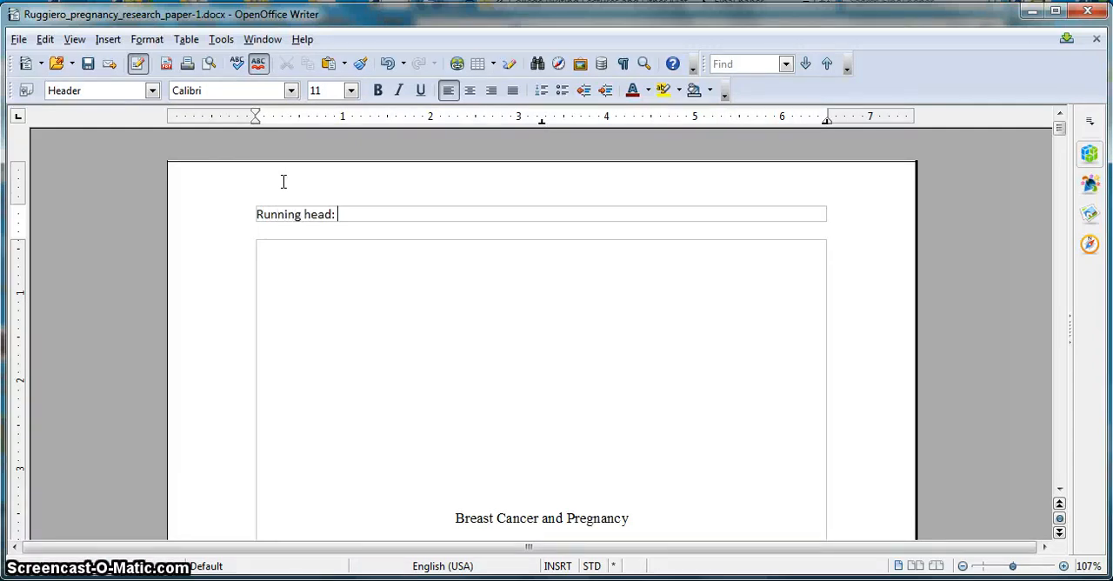
{"action": "key", "text": "Caps_Lock"}
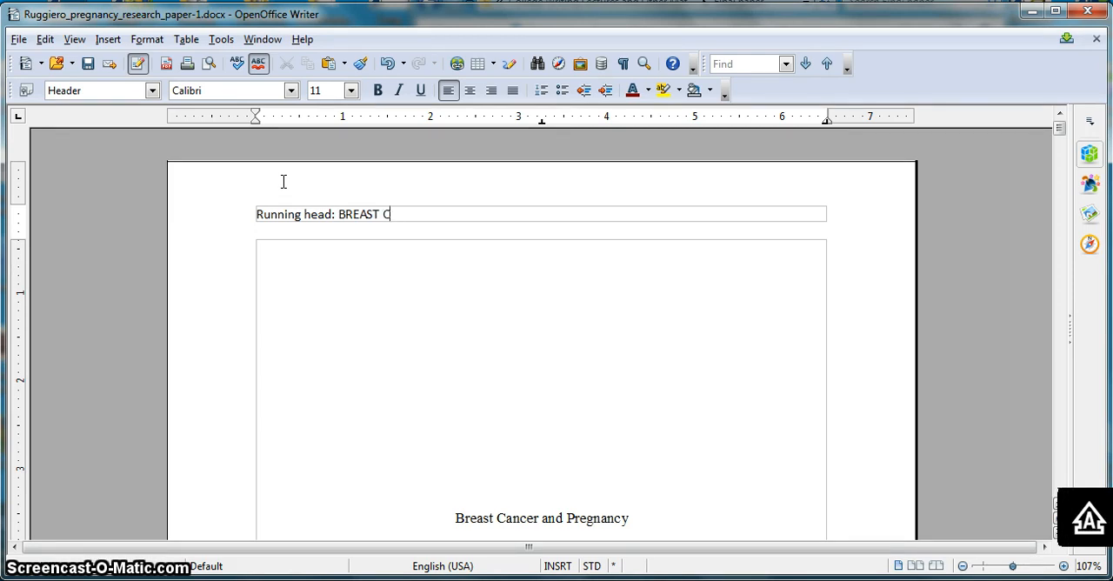
{"action": "type", "text": "PREGNANCY"}
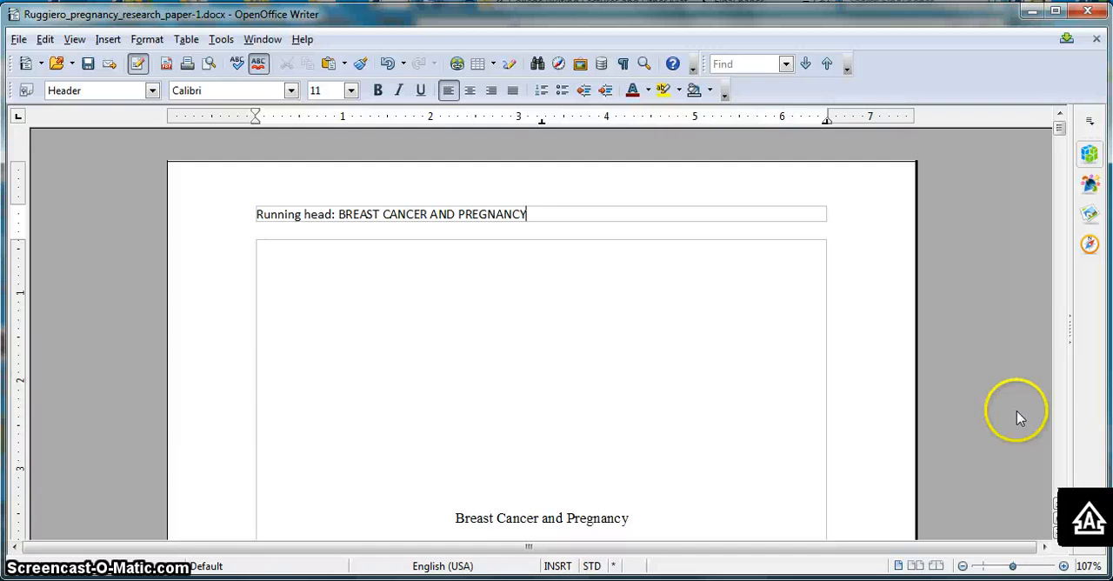
- Format the running head text in the header as 12-point Times New Roman
{"action": "triple_click", "coordinate": [554, 214]}
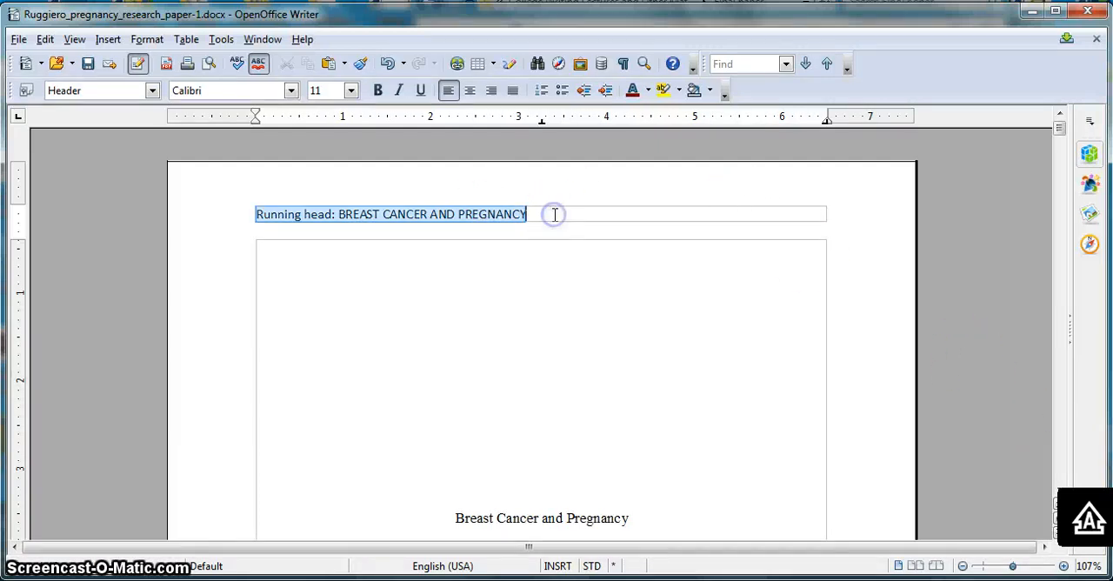
{"action": "left_click", "coordinate": [352, 91]}
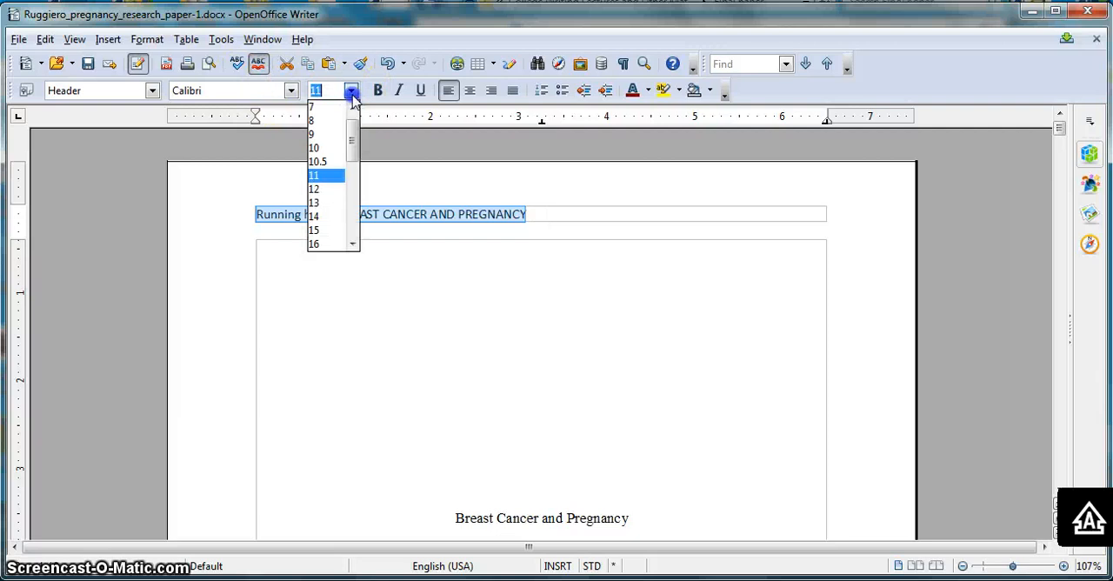
{"action": "left_click", "coordinate": [315, 187]}
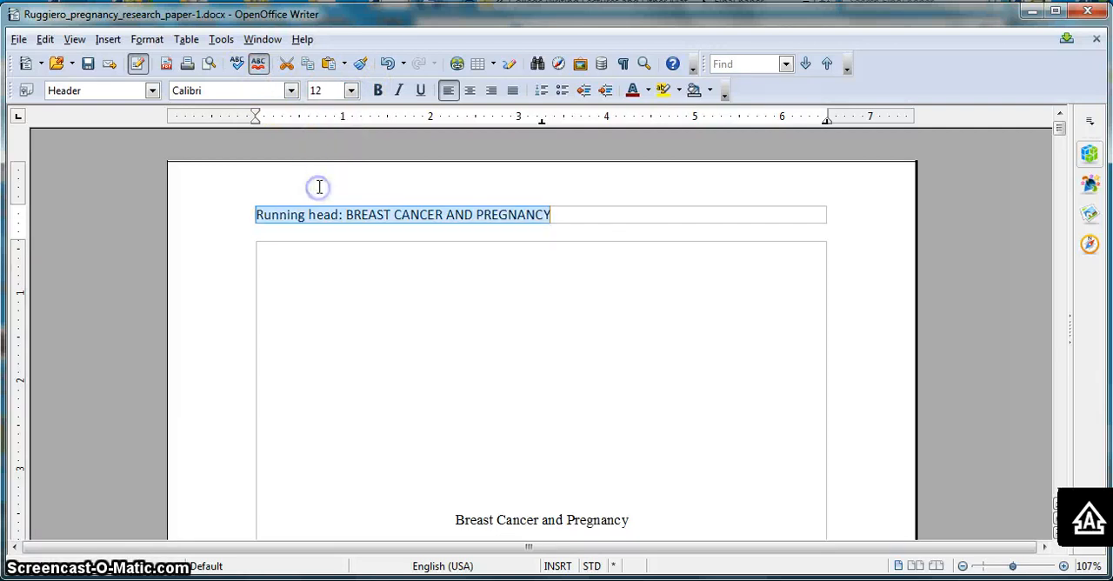
{"action": "left_click", "coordinate": [292, 90]}
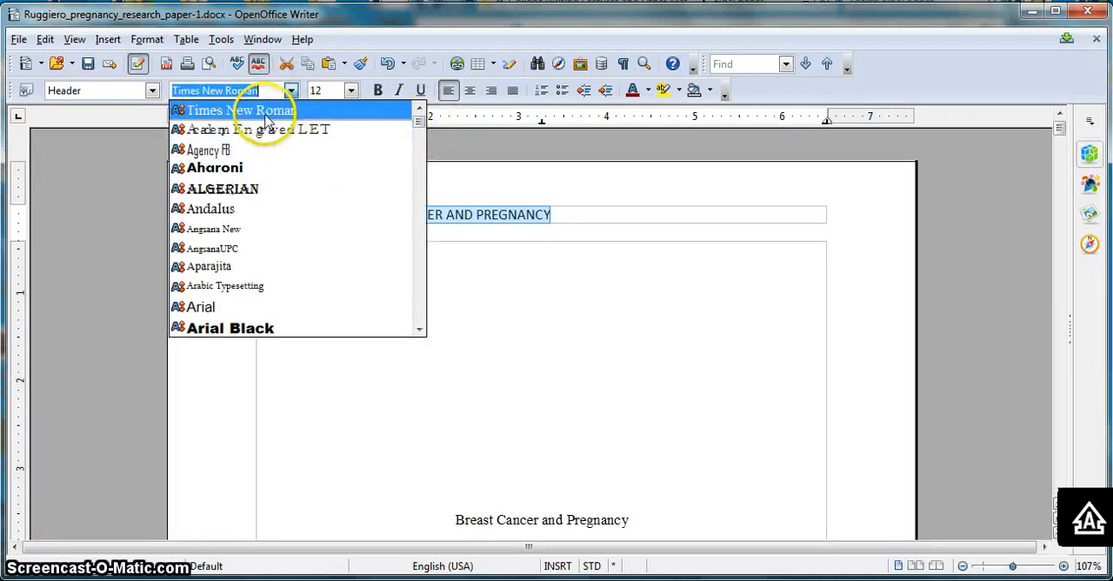
{"action": "left_click", "coordinate": [264, 112]}
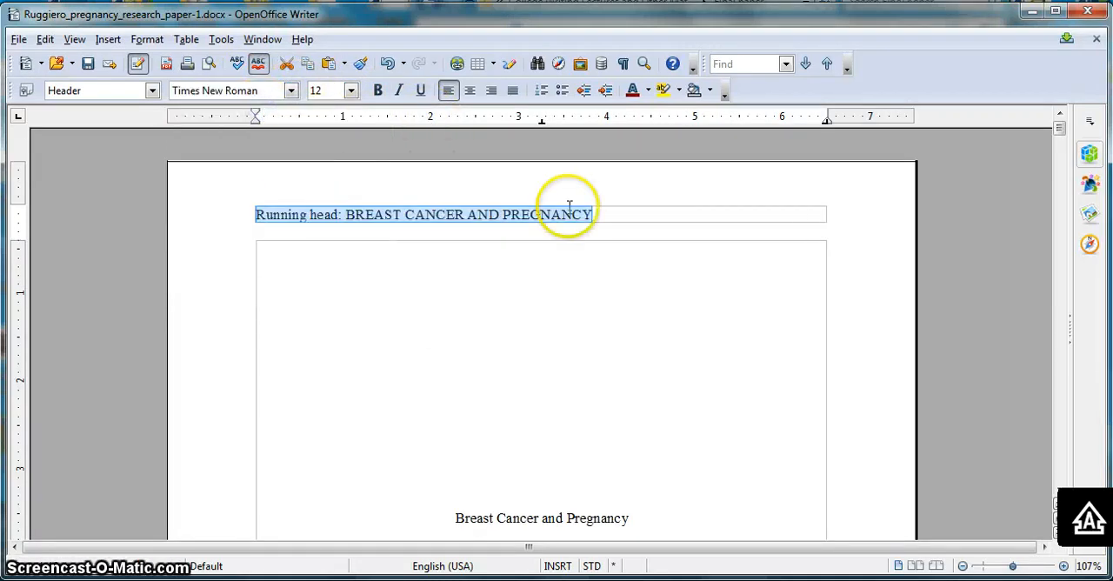
- Insert an automatic page number field at the right end of the header and check the header on the Abstract page
{"action": "left_click", "coordinate": [622, 217]}
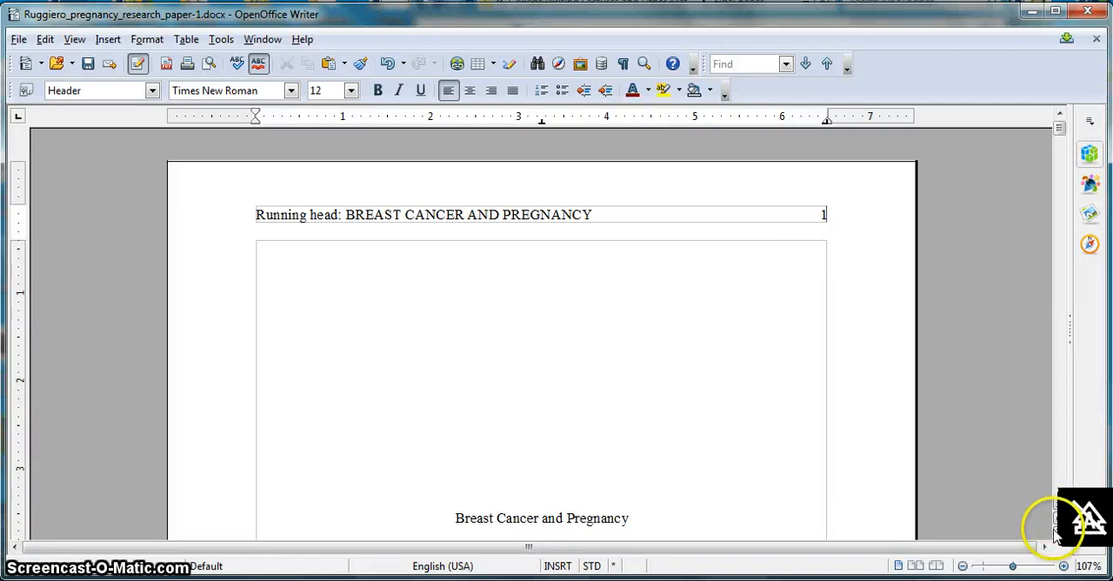
{"action": "mouse_move", "coordinate": [1060, 130]}
{"action": "left_mouse_down"}
{"action": "mouse_move", "coordinate": [1060, 164]}
{"action": "mouse_move", "coordinate": [1061, 126]}
{"action": "left_mouse_up"}
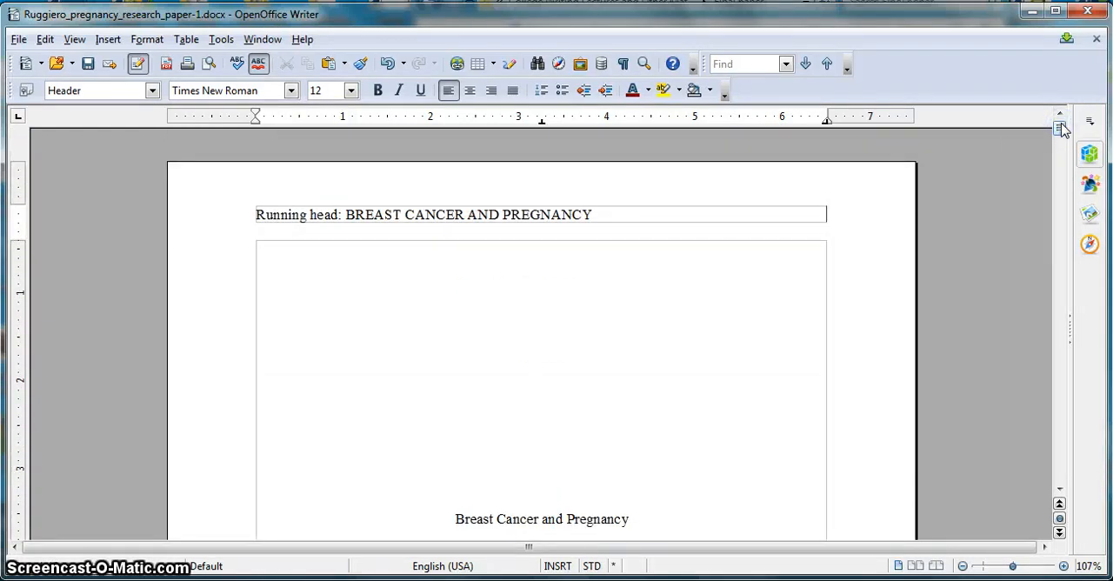
{"action": "left_click", "coordinate": [110, 40]}
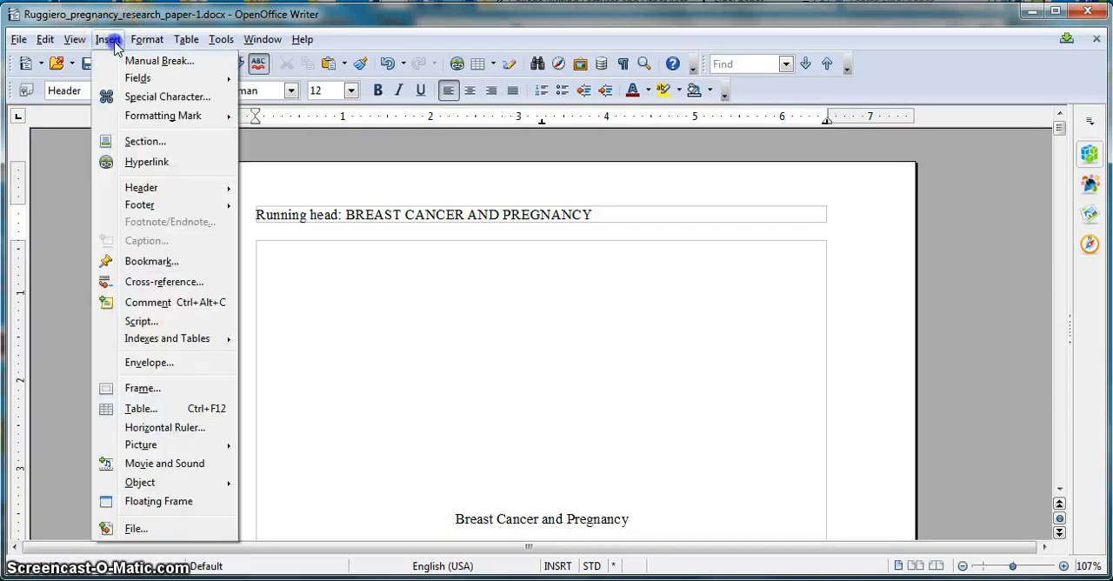
{"action": "mouse_move", "coordinate": [132, 79]}
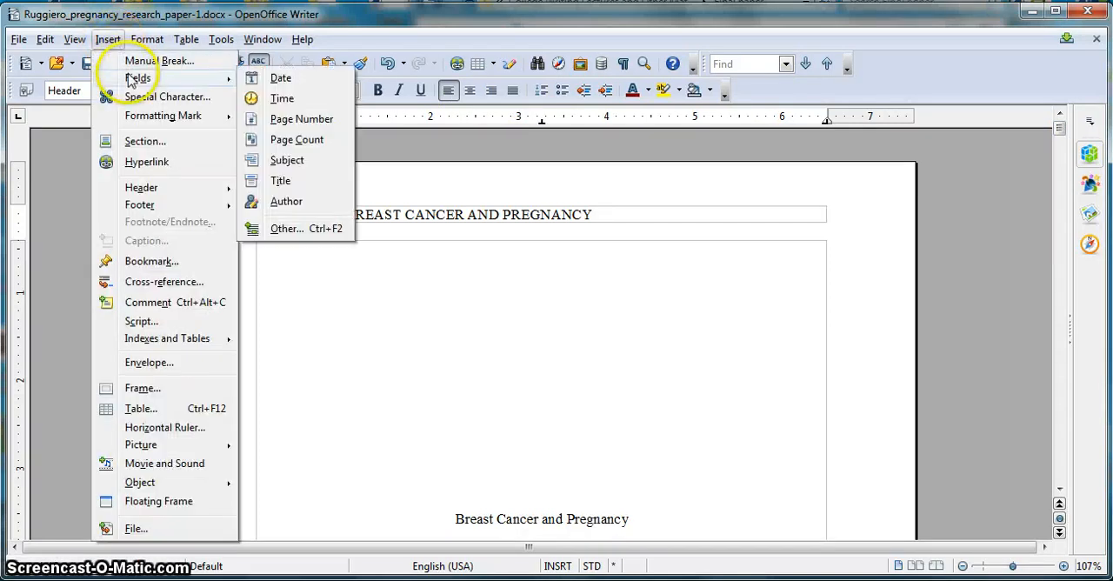
{"action": "left_click", "coordinate": [301, 119]}
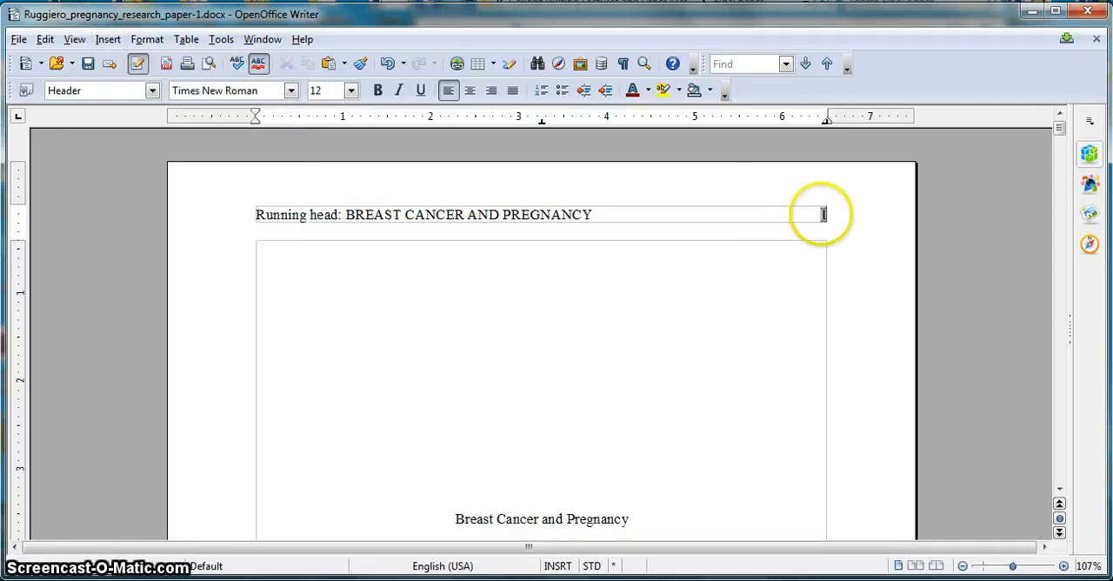
{"action": "left_click", "coordinate": [1060, 490]}
{"action": "left_click", "coordinate": [1060, 492]}
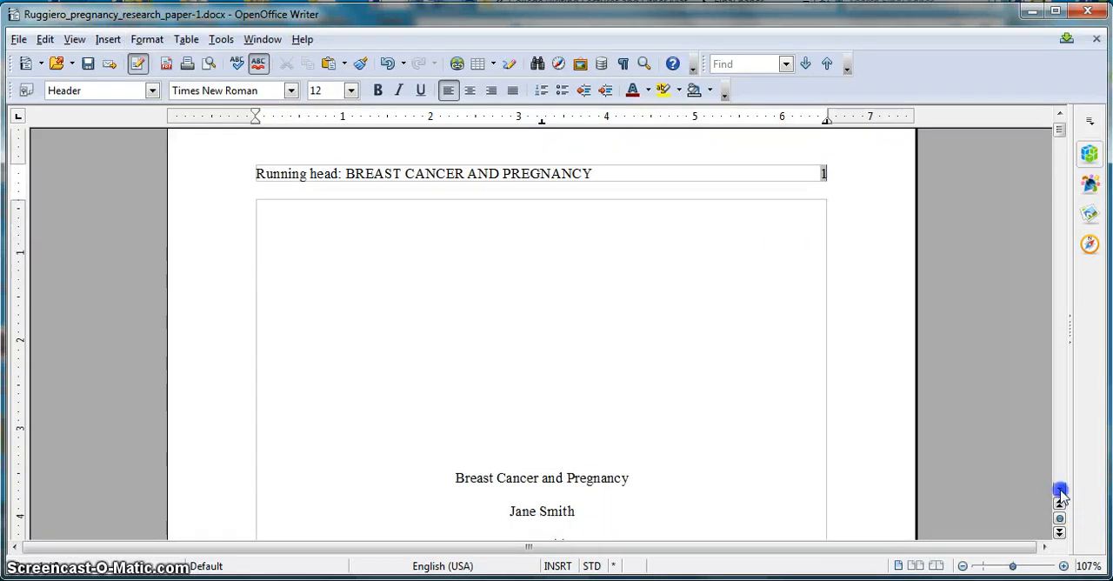
{"action": "left_click", "coordinate": [1060, 491]}
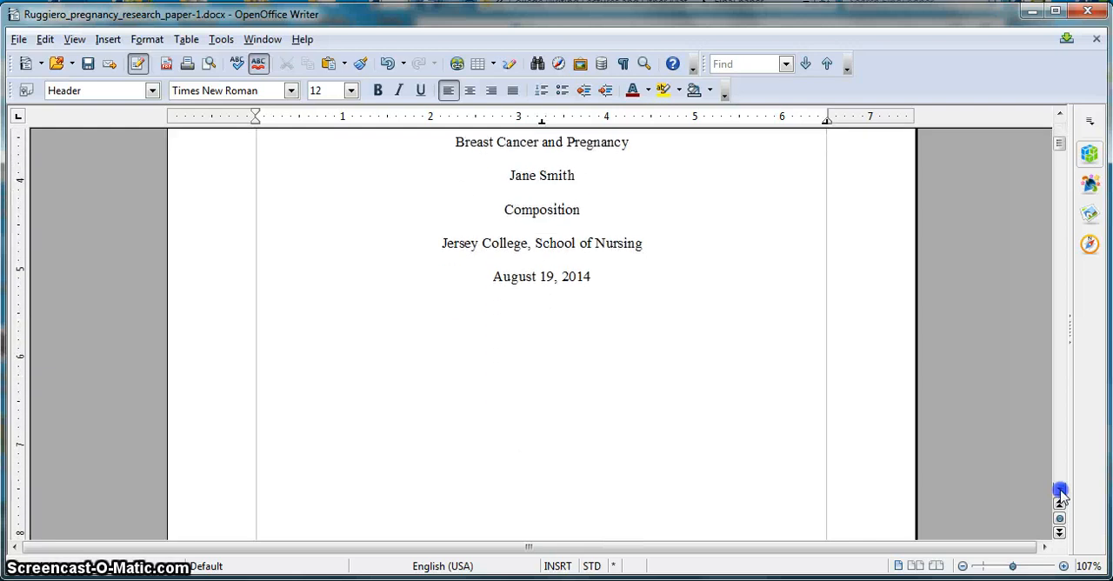
{"action": "left_click", "coordinate": [1060, 491]}
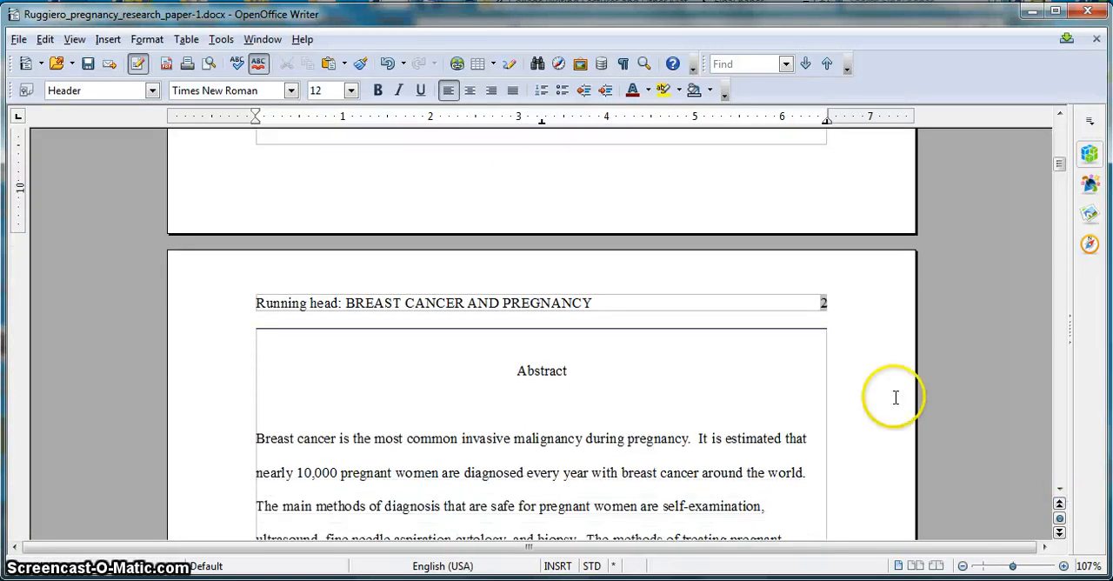
- Apply the First Page page style to the title page
{"action": "left_click_drag", "start_coordinate": [1057, 160], "coordinate": [1061, 119]}
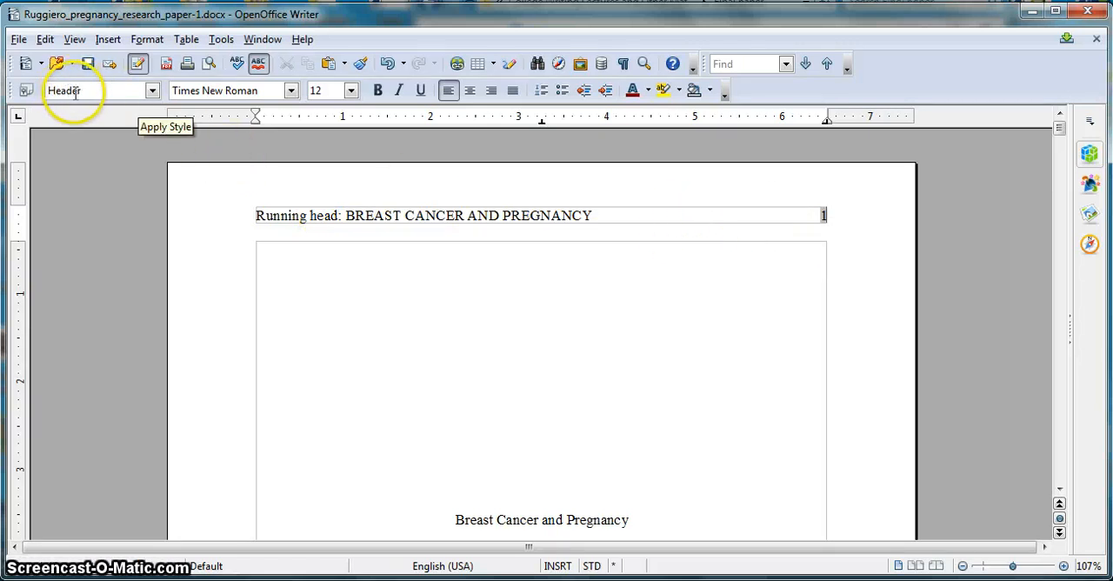
{"action": "left_click", "coordinate": [327, 286]}
{"action": "left_click", "coordinate": [314, 231]}
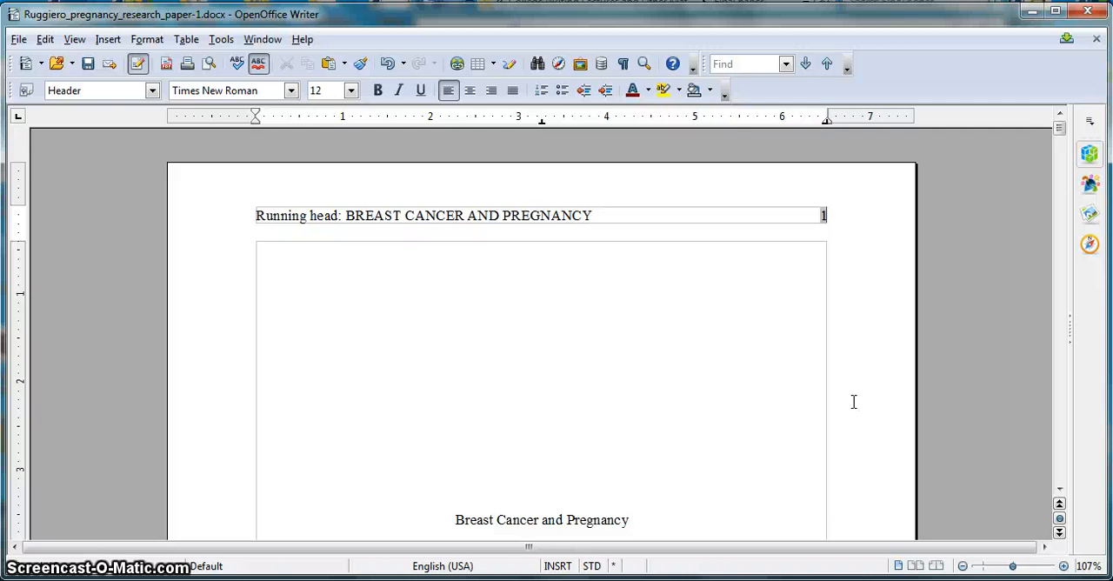
{"action": "left_click", "coordinate": [640, 383]}
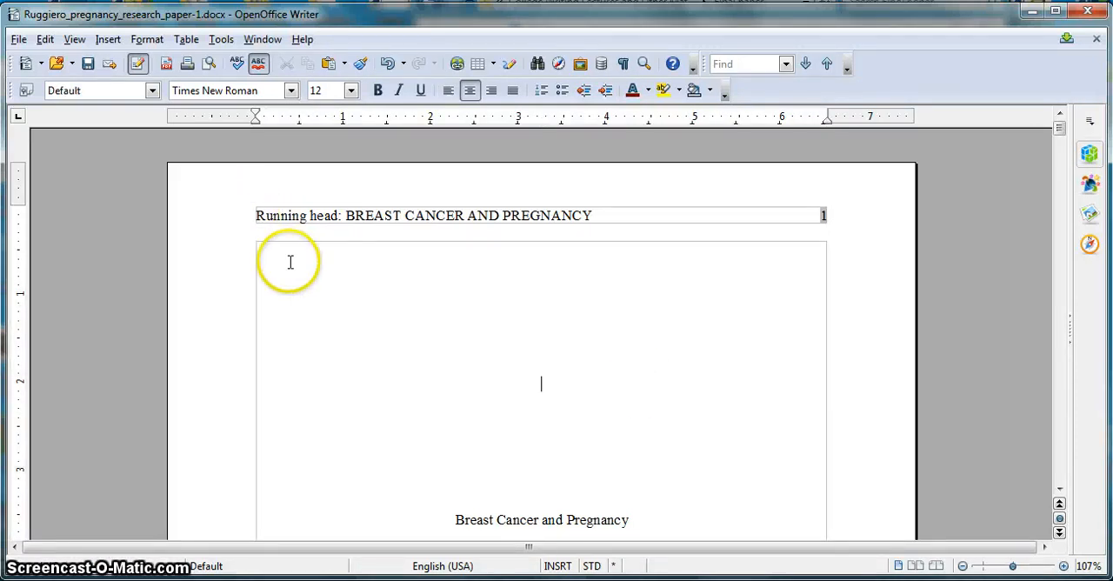
{"action": "left_click", "coordinate": [147, 41]}
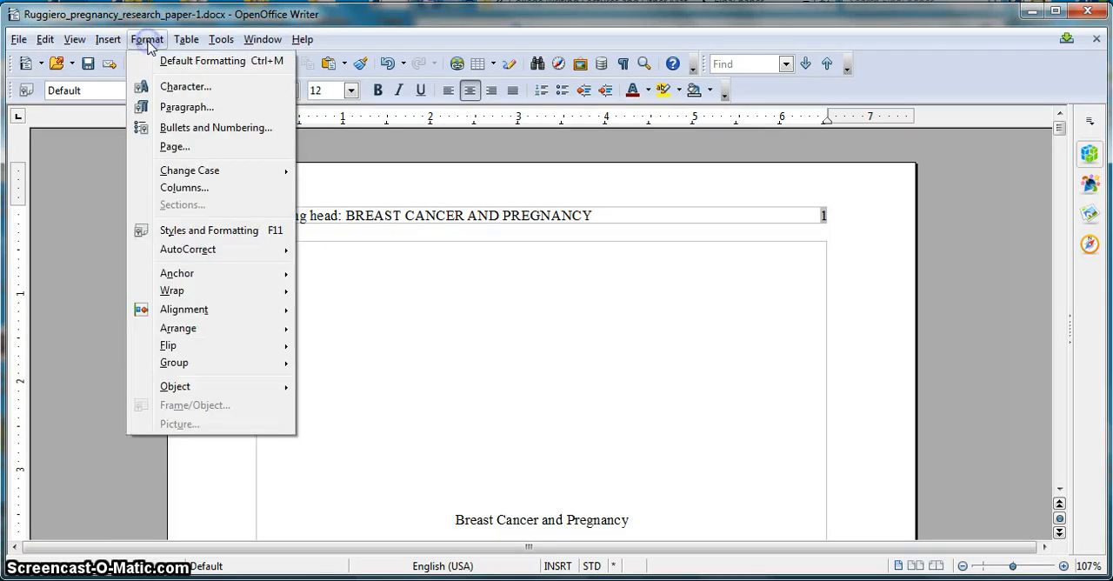
{"action": "left_click", "coordinate": [185, 233]}
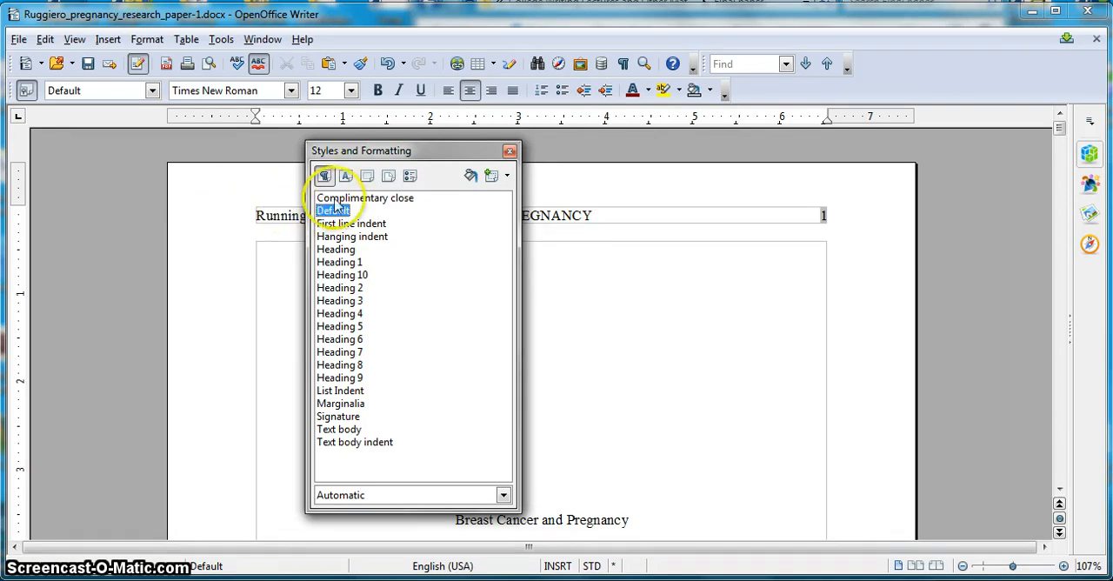
{"action": "left_click", "coordinate": [387, 177]}
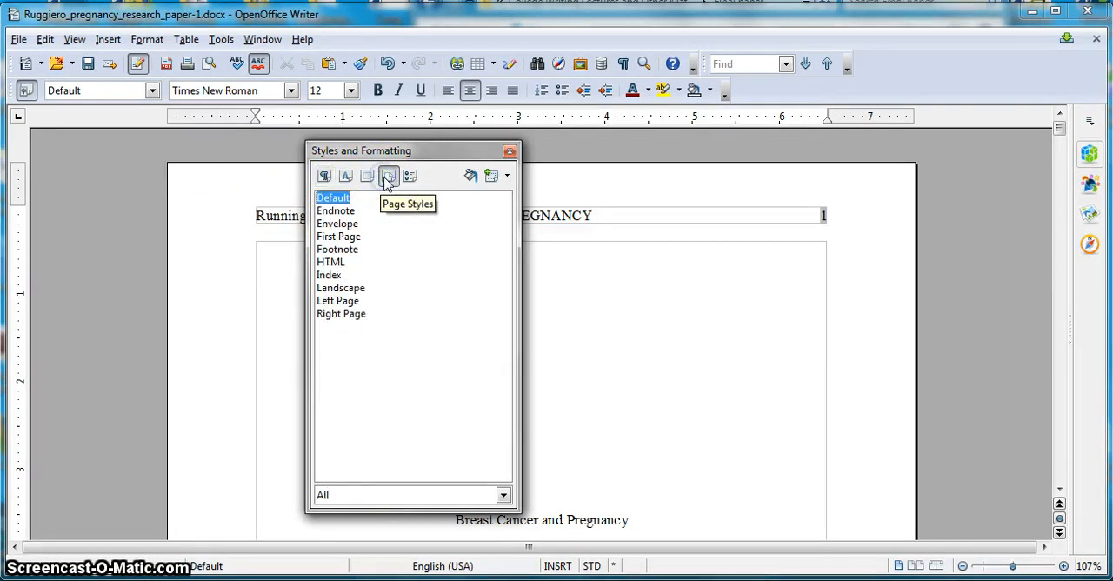
{"action": "double_click", "coordinate": [352, 240]}
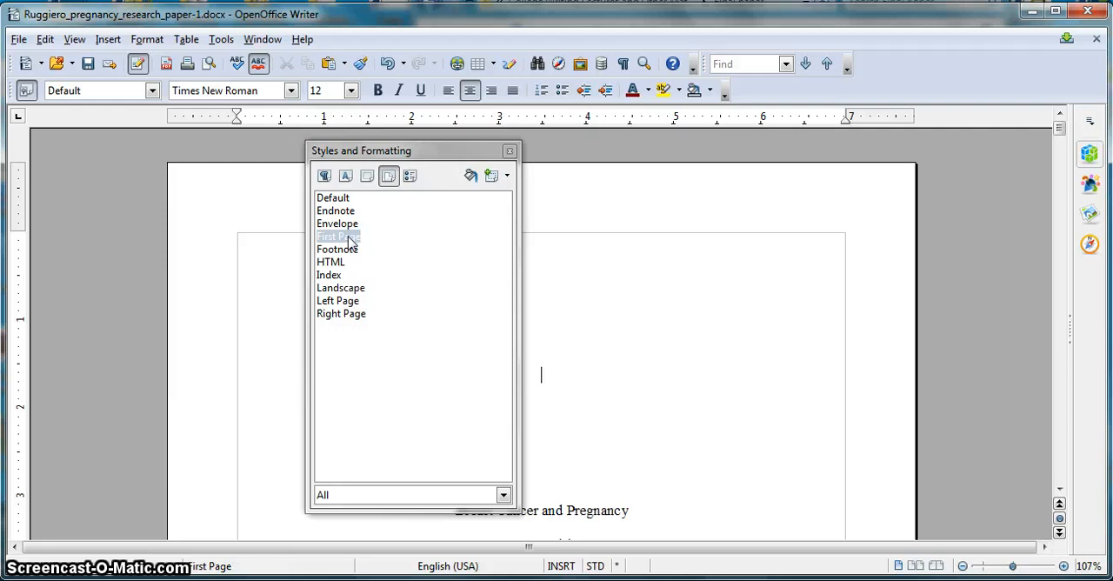
- Turn on the header for the First Page page style and close the styles window
{"action": "right_click", "coordinate": [352, 241]}
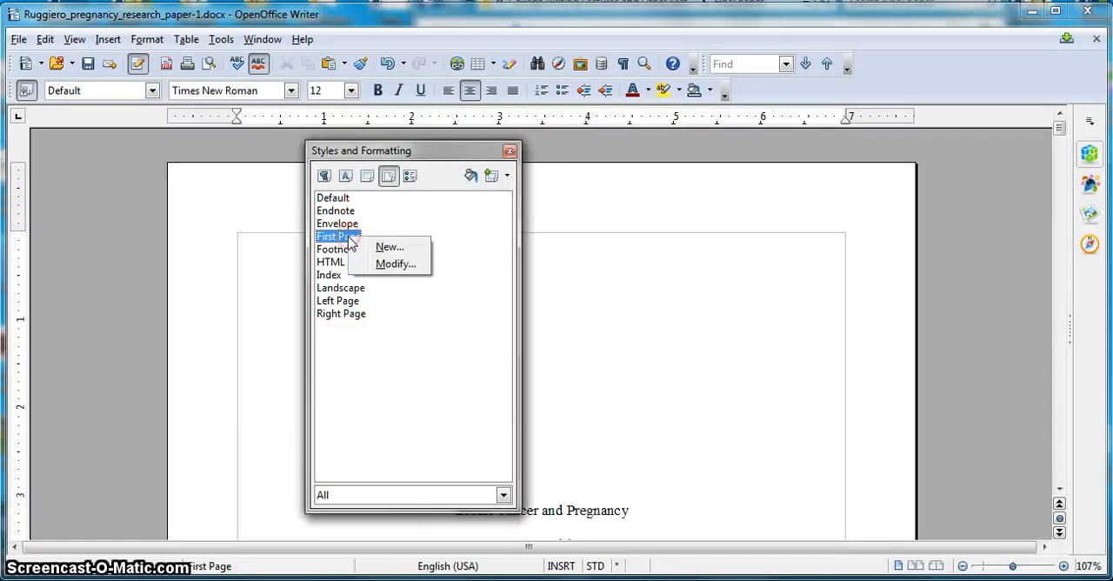
{"action": "left_click", "coordinate": [391, 264]}
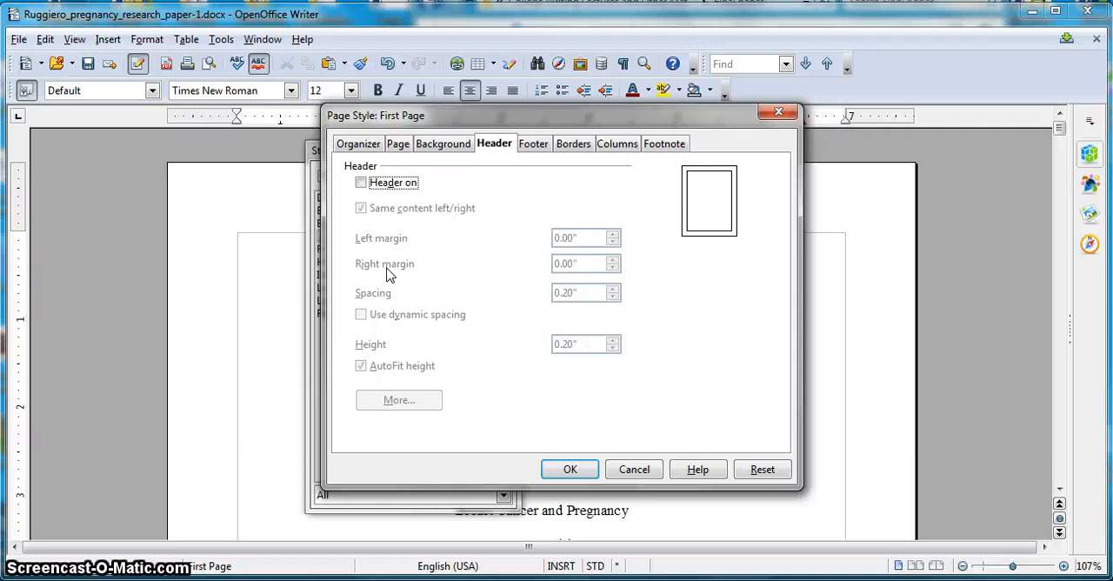
{"action": "left_click", "coordinate": [361, 183]}
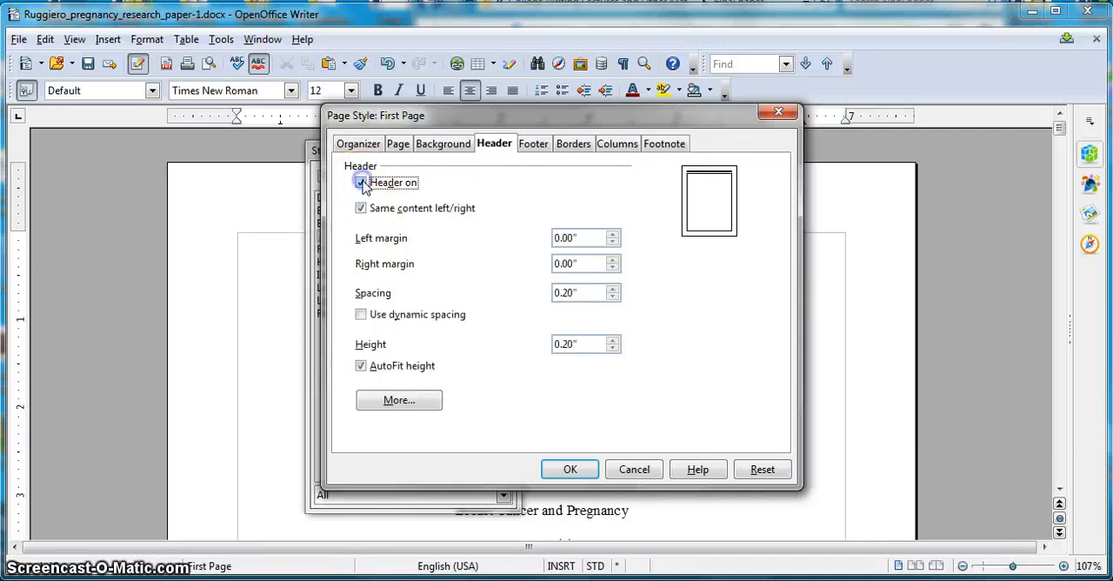
{"action": "left_click", "coordinate": [570, 469]}
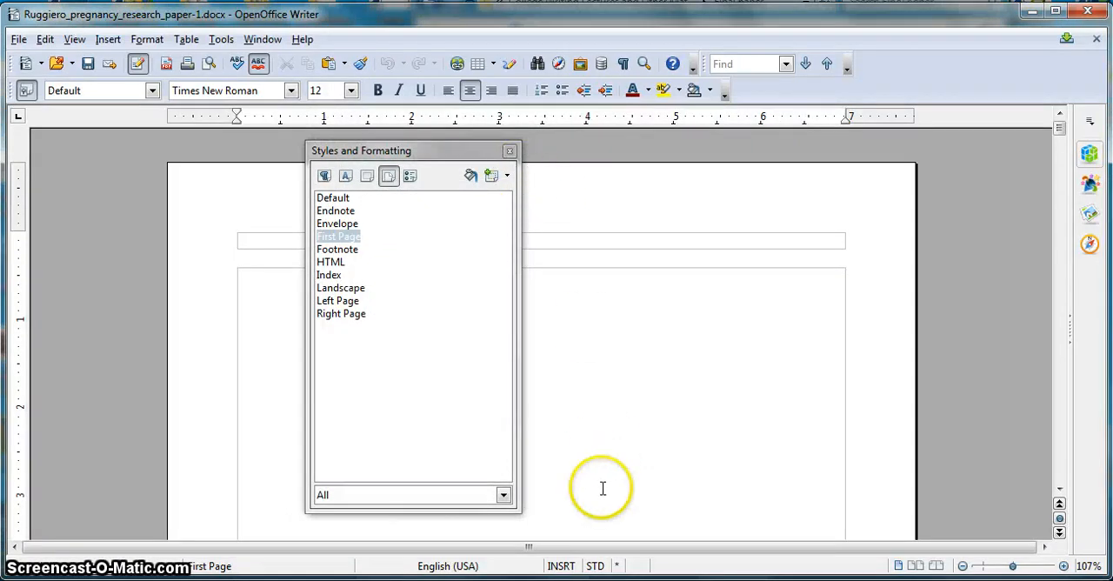
{"action": "left_click", "coordinate": [510, 152]}
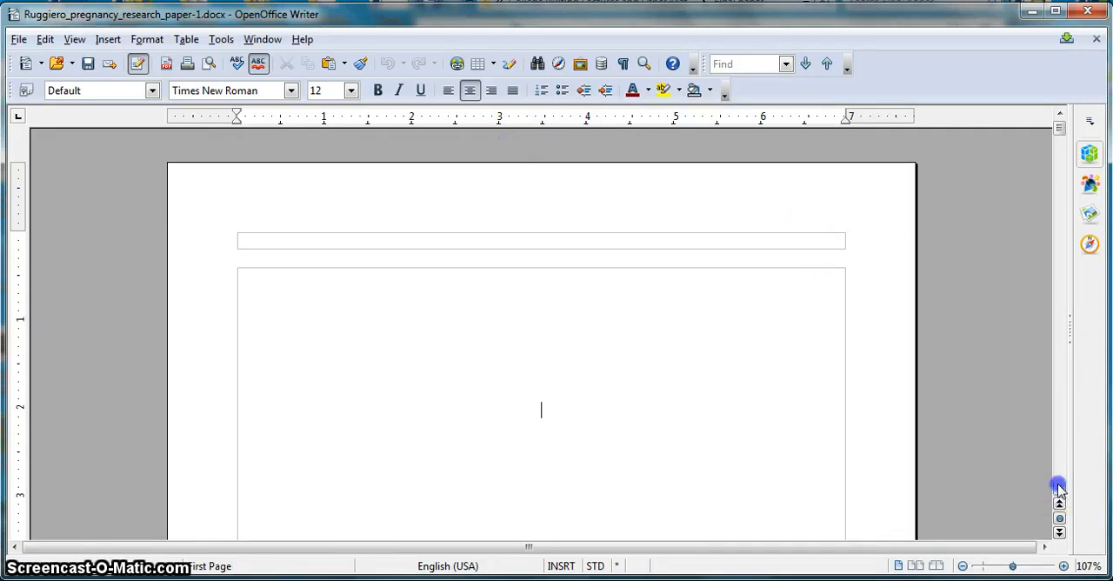
- Enter "Running head: BREAST CANCER AND PREGNANCY" in the title page's header
{"action": "scroll", "coordinate": [1061, 487], "scroll_direction": "down", "scroll_amount": 2}
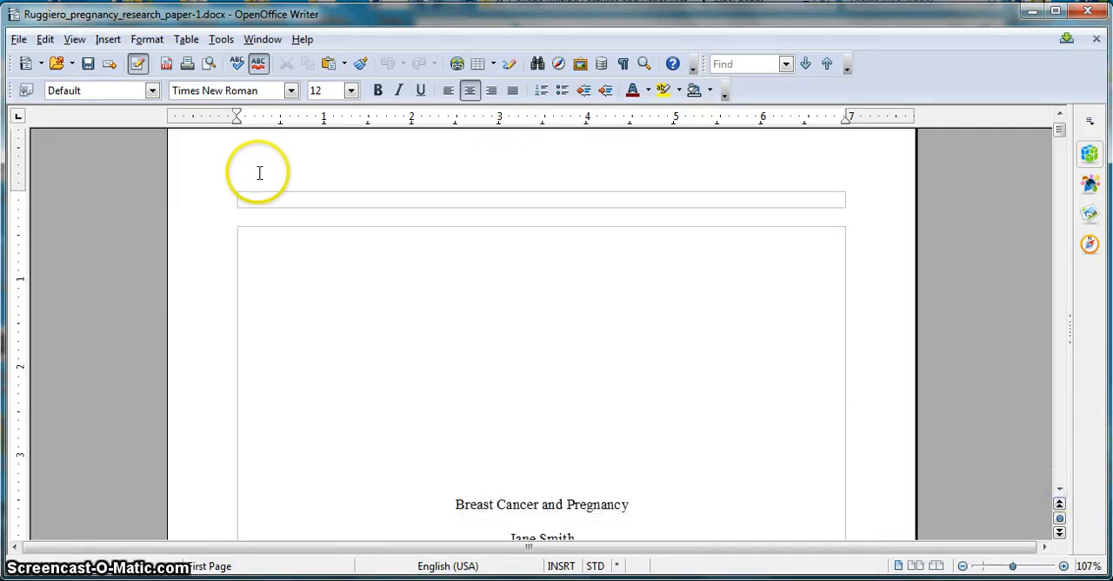
{"action": "left_click", "coordinate": [333, 202]}
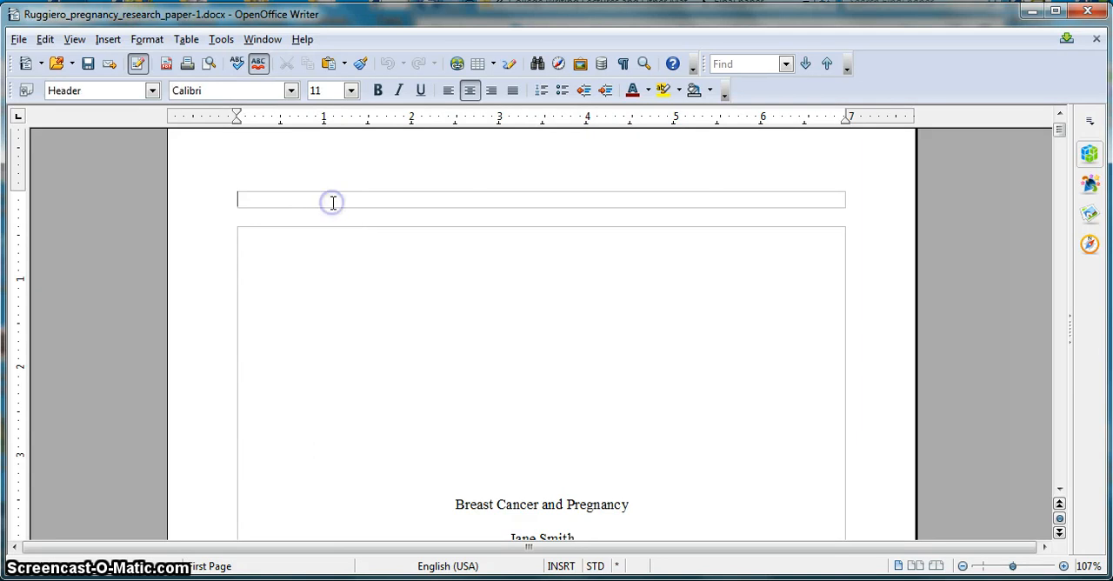
{"action": "type", "text": "Running head:"}
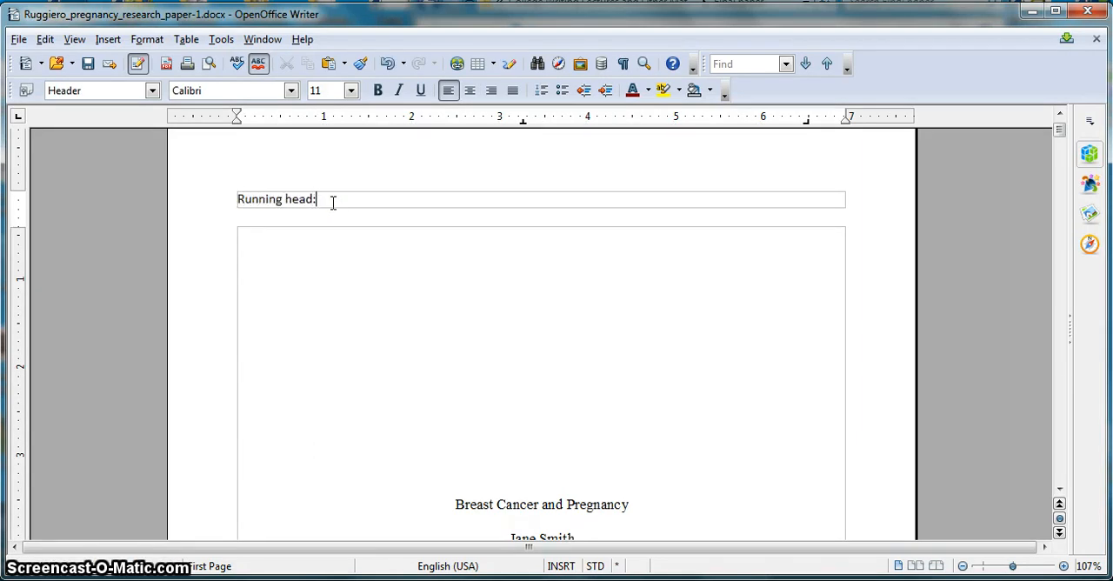
{"action": "type", "text": " BRE"}
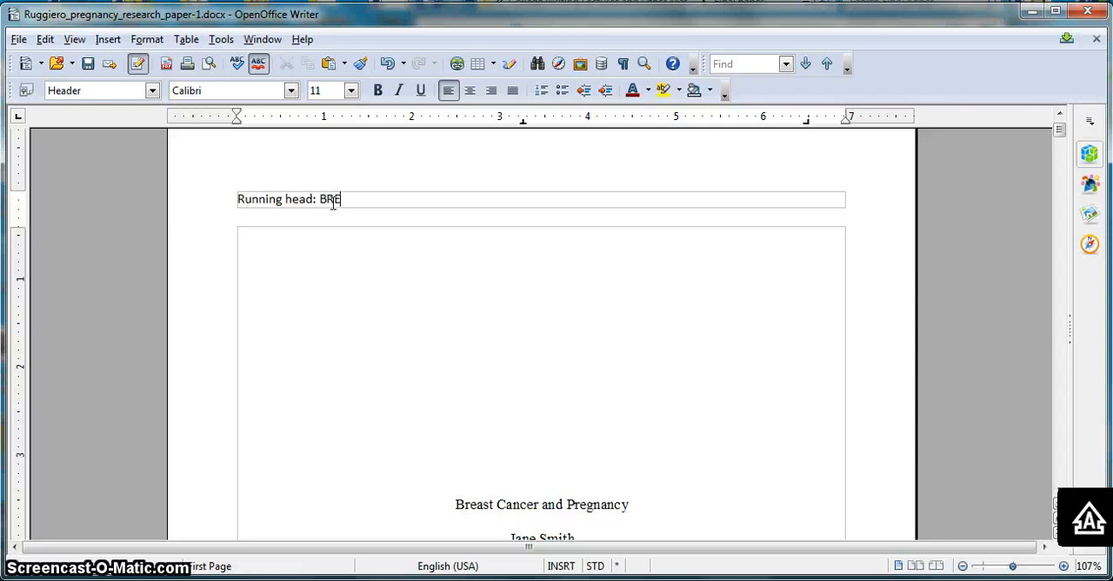
{"action": "type", "text": "AST CANCER AND"}
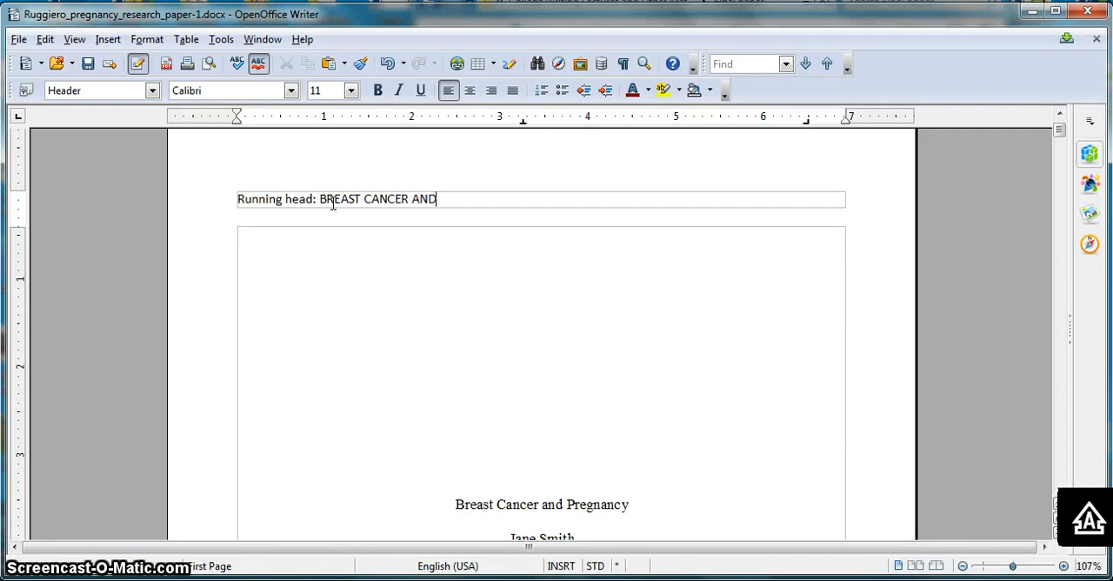
{"action": "type", "text": " PREGNANCY"}
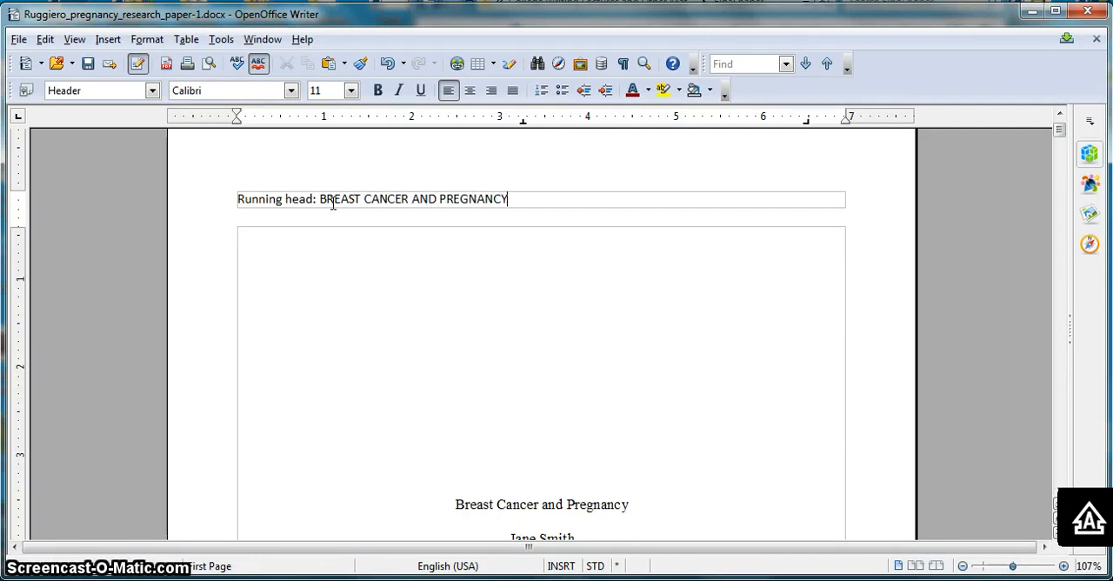
- Align the header's right tab stop with the right margin and insert a page number field there on the title page
{"action": "key", "text": "Tab"}
{"action": "key", "text": "Tab"}
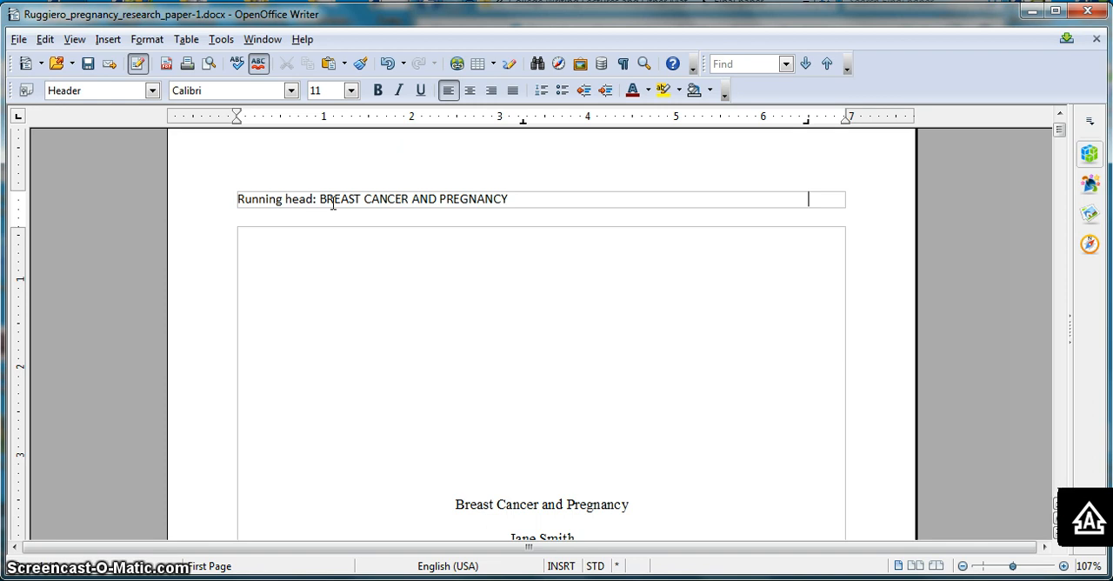
{"action": "left_click", "coordinate": [807, 120]}
{"action": "left_click_drag", "start_coordinate": [810, 123], "coordinate": [847, 124]}
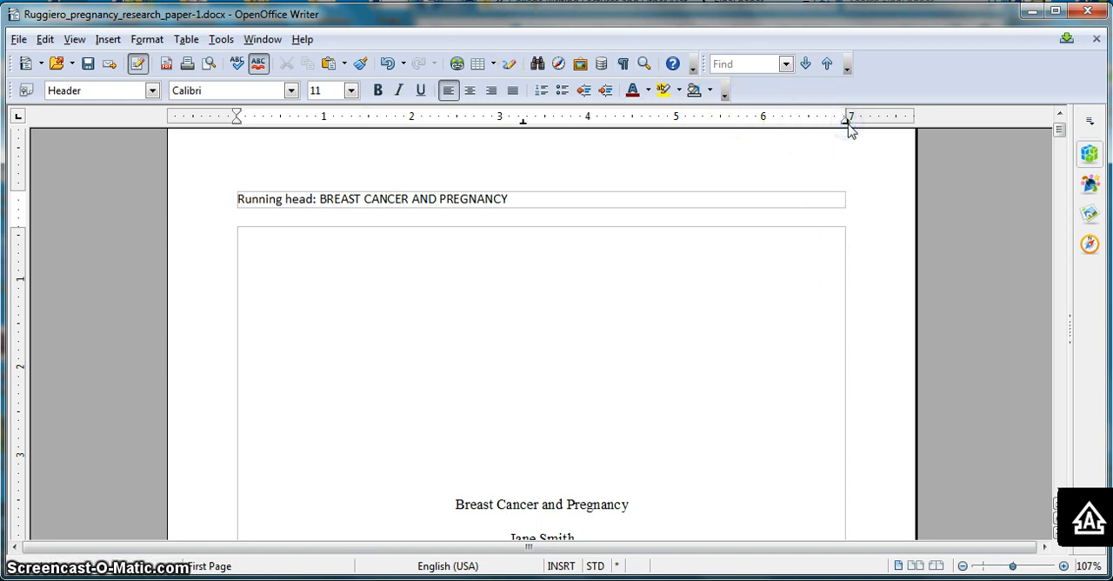
{"action": "left_click", "coordinate": [108, 39]}
{"action": "mouse_move", "coordinate": [138, 78]}
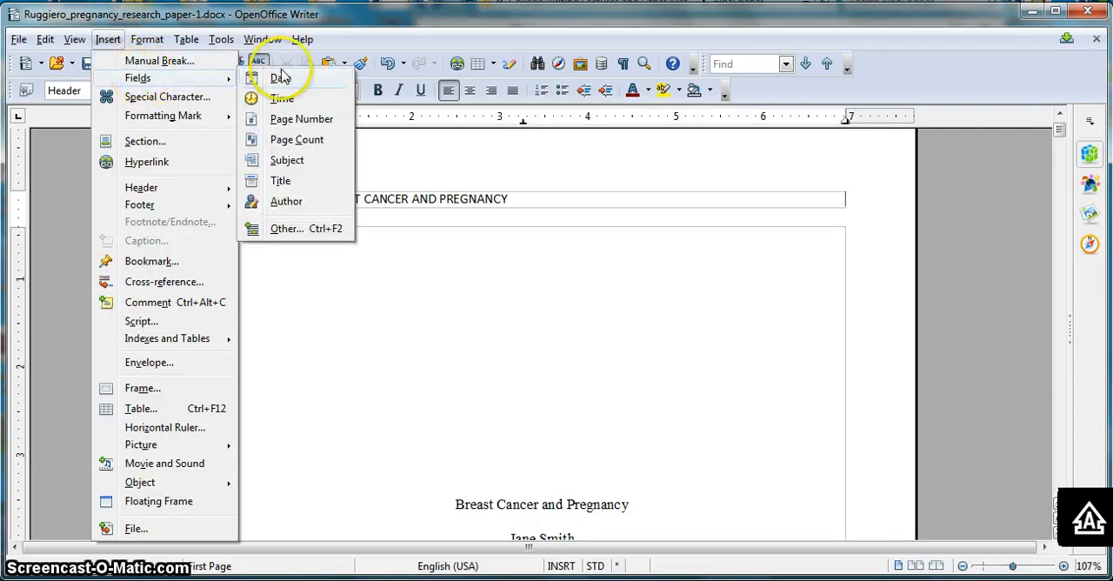
{"action": "left_click", "coordinate": [306, 122]}
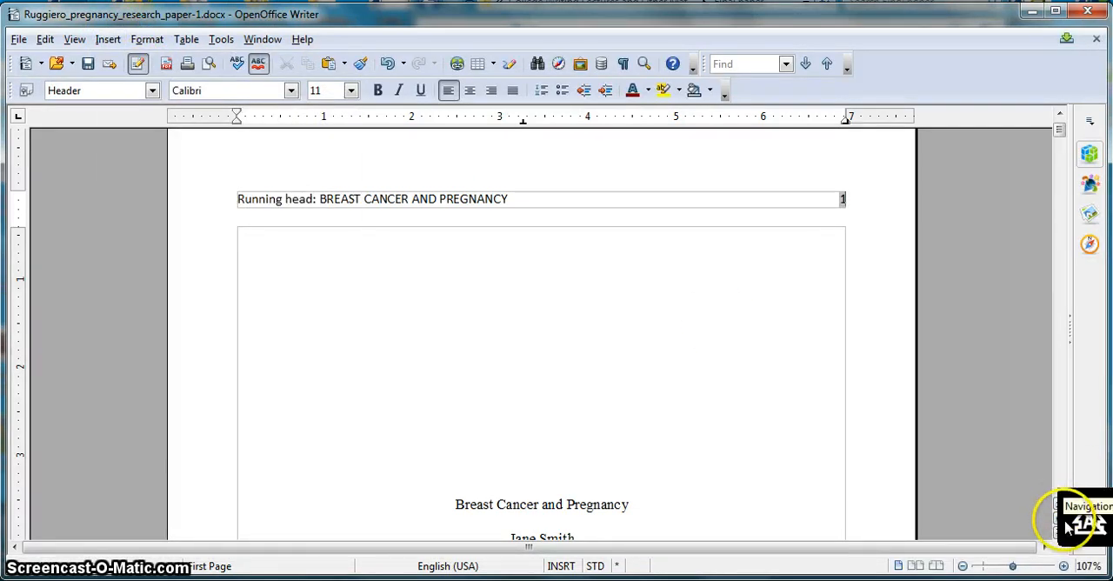
- Remove "Running head:" from the Abstract page's header, leaving only the title, and realign its page number with the right margin
{"action": "left_click_drag", "start_coordinate": [1059, 129], "coordinate": [1057, 161]}
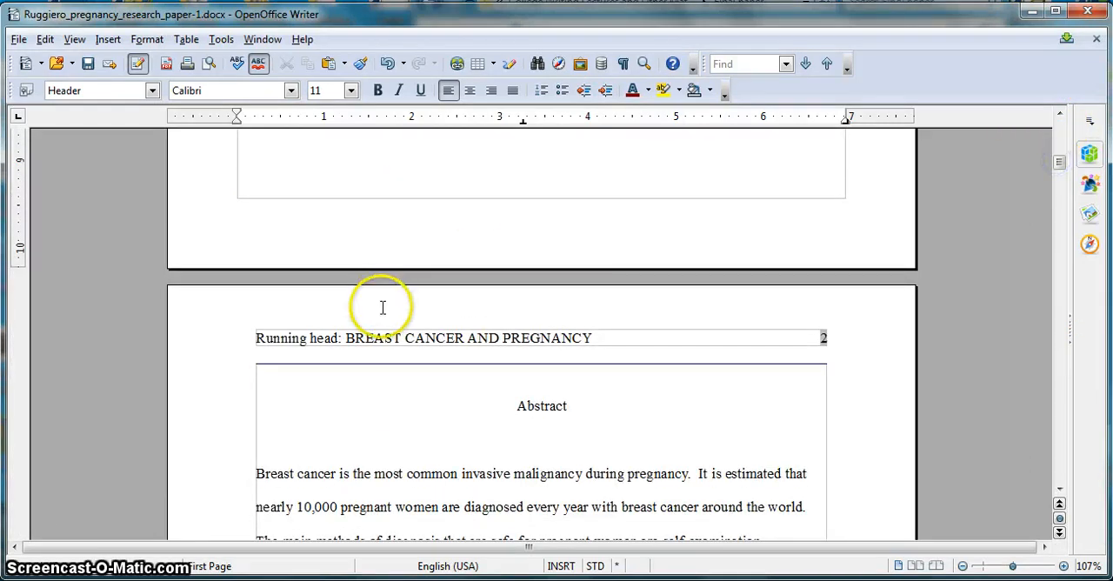
{"action": "left_click", "coordinate": [347, 337]}
{"action": "key", "text": "BackSpace"}
{"action": "key", "text": "BackSpace"}
{"action": "key", "text": "BackSpace"}
{"action": "key", "text": "BackSpace"}
{"action": "key", "text": "BackSpace"}
{"action": "key", "text": "BackSpace"}
{"action": "key", "text": "BackSpace"}
{"action": "key", "text": "BackSpace"}
{"action": "key", "text": "BackSpace"}
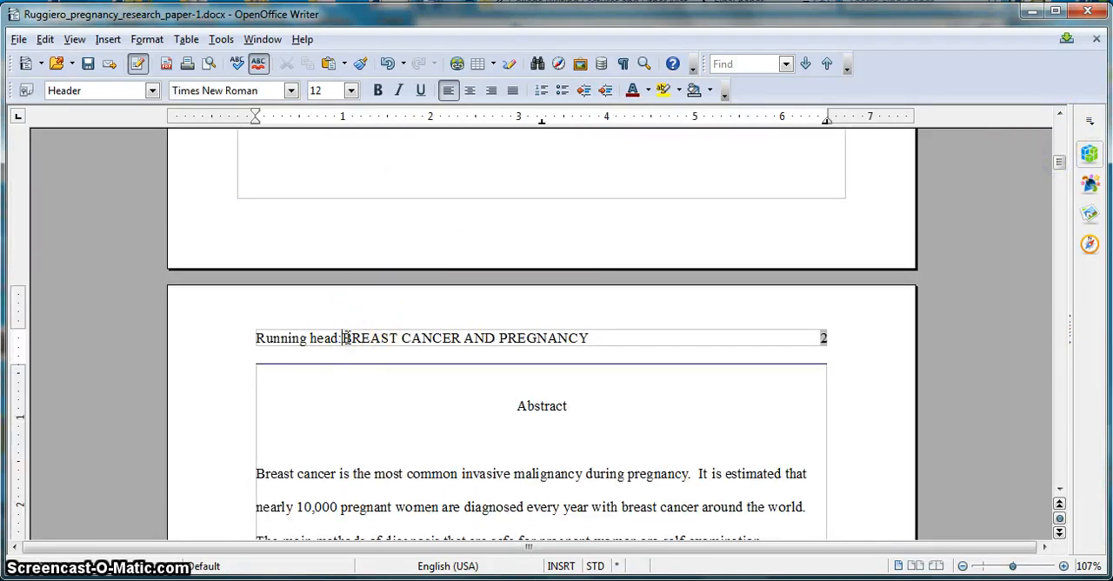
{"action": "key", "text": "BackSpace"}
{"action": "key", "text": "BackSpace"}
{"action": "key", "text": "BackSpace"}
{"action": "key", "text": "BackSpace"}
{"action": "key", "text": "BackSpace"}
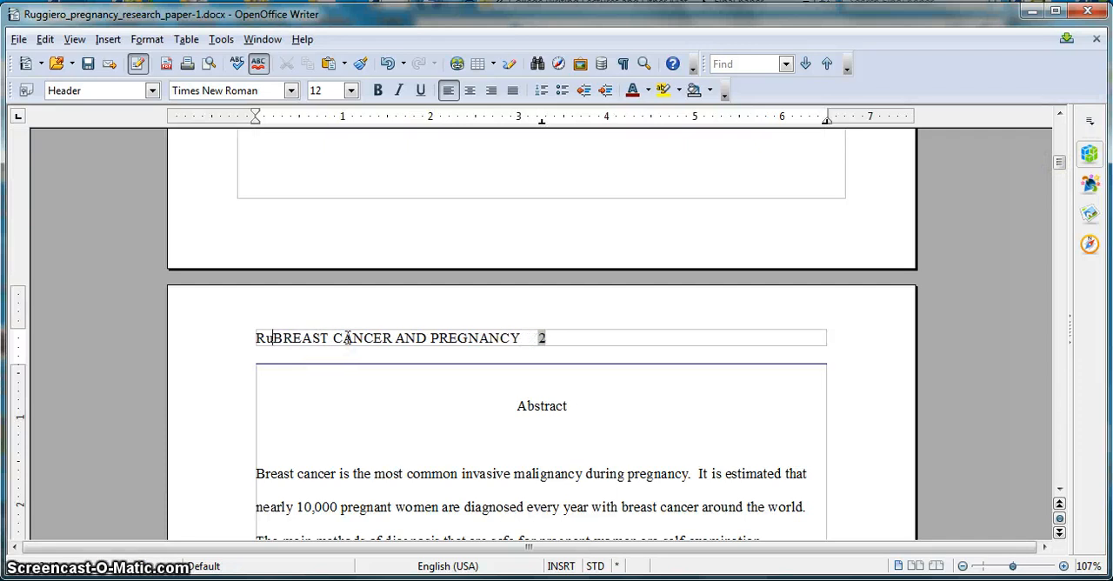
{"action": "left_click", "coordinate": [569, 332]}
{"action": "left_click", "coordinate": [534, 340]}
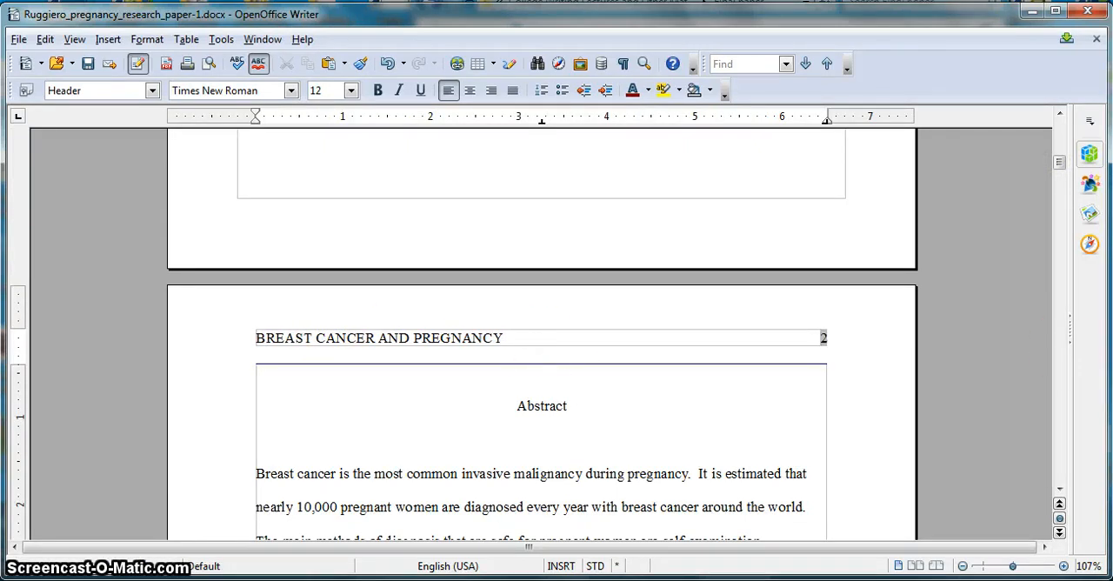
- Format the title page's running head text as 12-point Times New Roman and delete the extra tab before the page number
{"action": "left_click_drag", "start_coordinate": [1058, 164], "coordinate": [1056, 136]}
{"action": "left_click", "coordinate": [454, 263]}
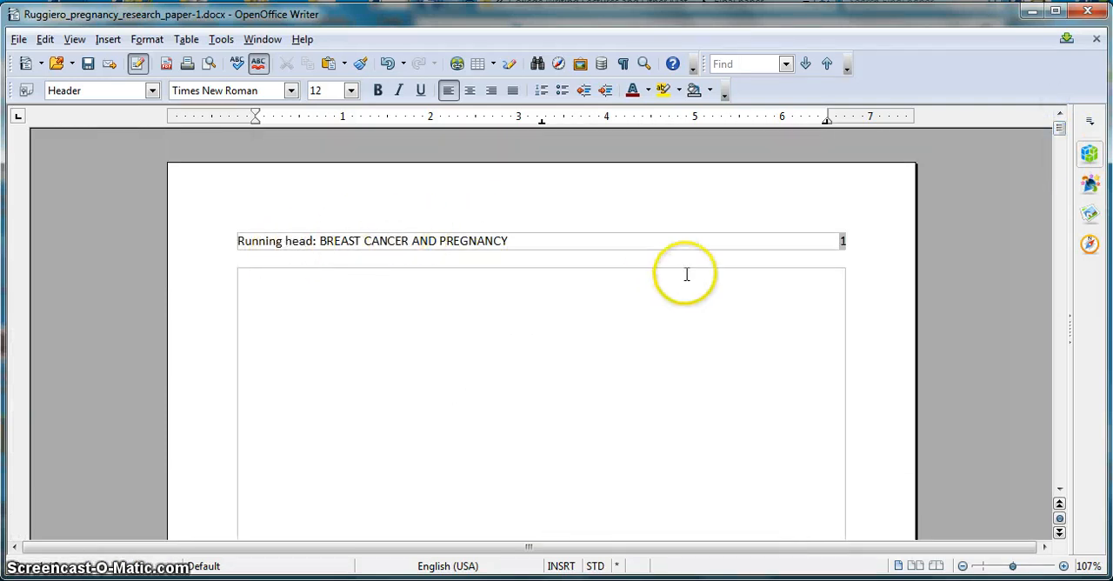
{"action": "left_click", "coordinate": [1059, 498]}
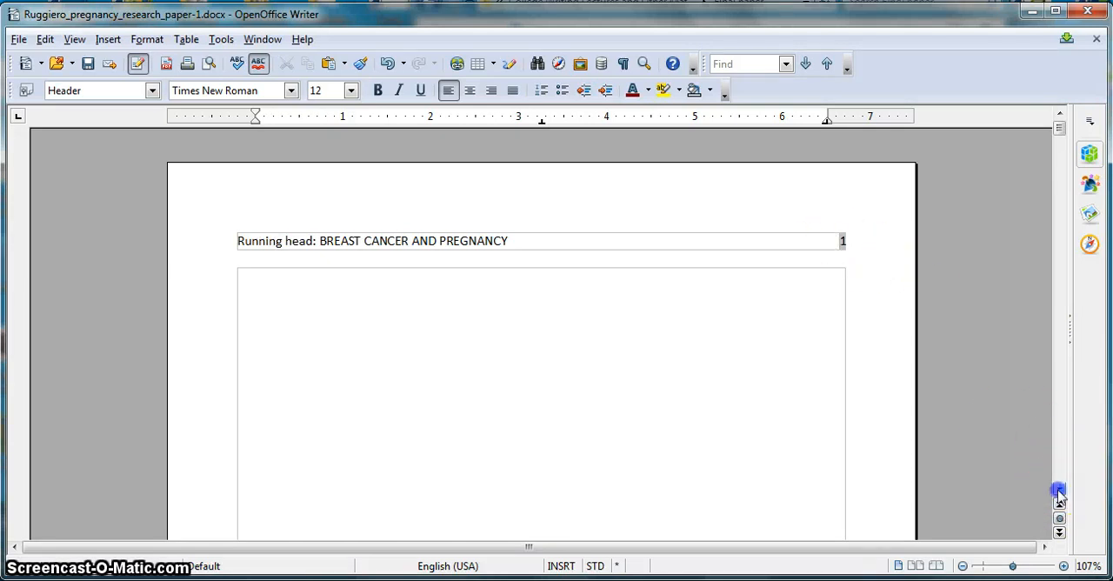
{"action": "left_click", "coordinate": [1059, 493]}
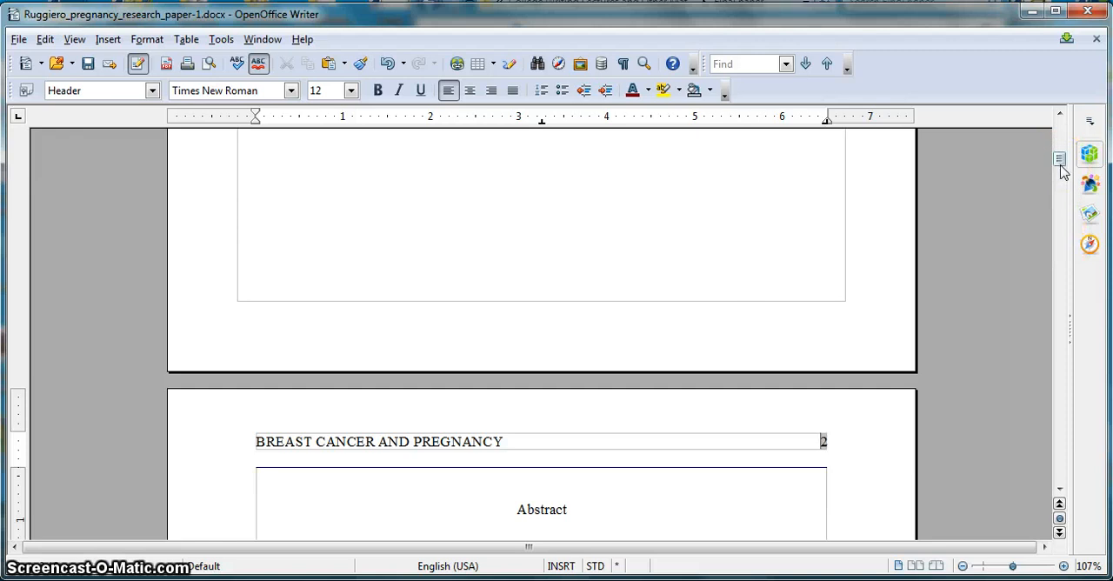
{"action": "left_click_drag", "start_coordinate": [1060, 164], "coordinate": [1060, 135]}
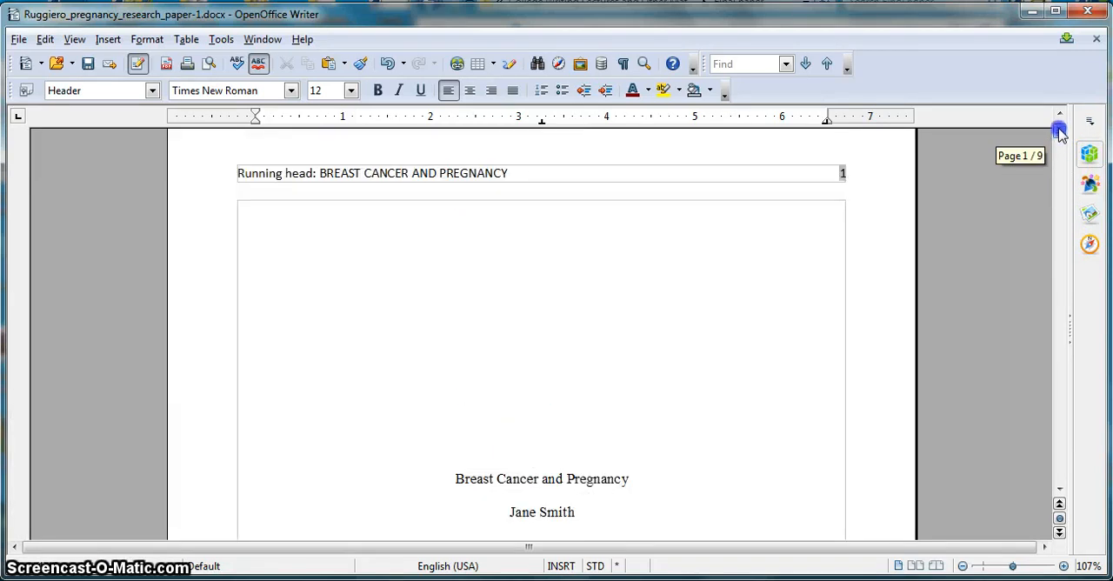
{"action": "left_click", "coordinate": [524, 174]}
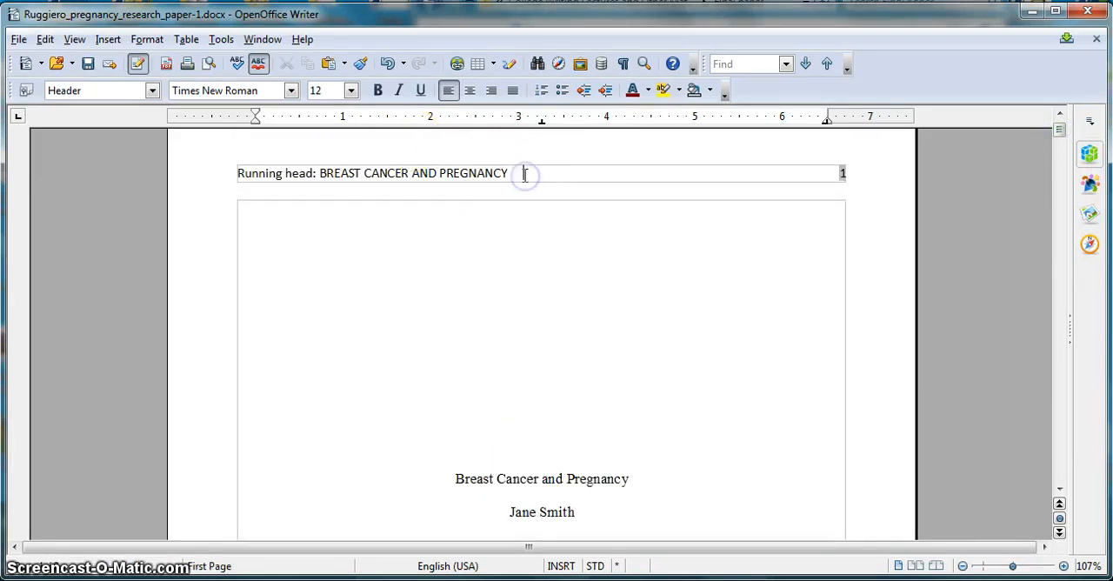
{"action": "left_click_drag", "start_coordinate": [509, 174], "coordinate": [239, 175]}
{"action": "left_click", "coordinate": [291, 91]}
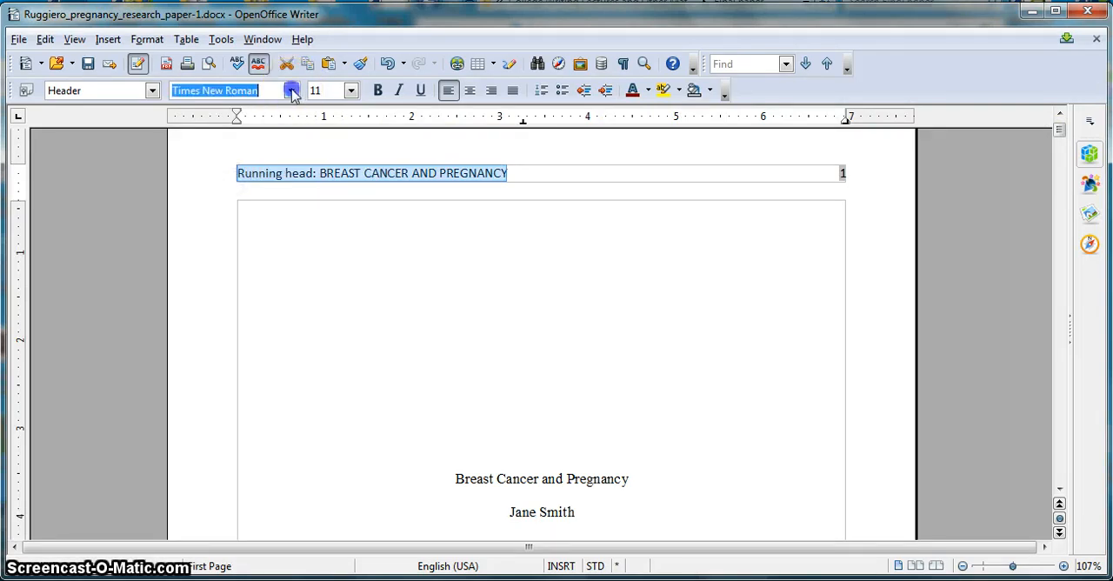
{"action": "left_click", "coordinate": [287, 112]}
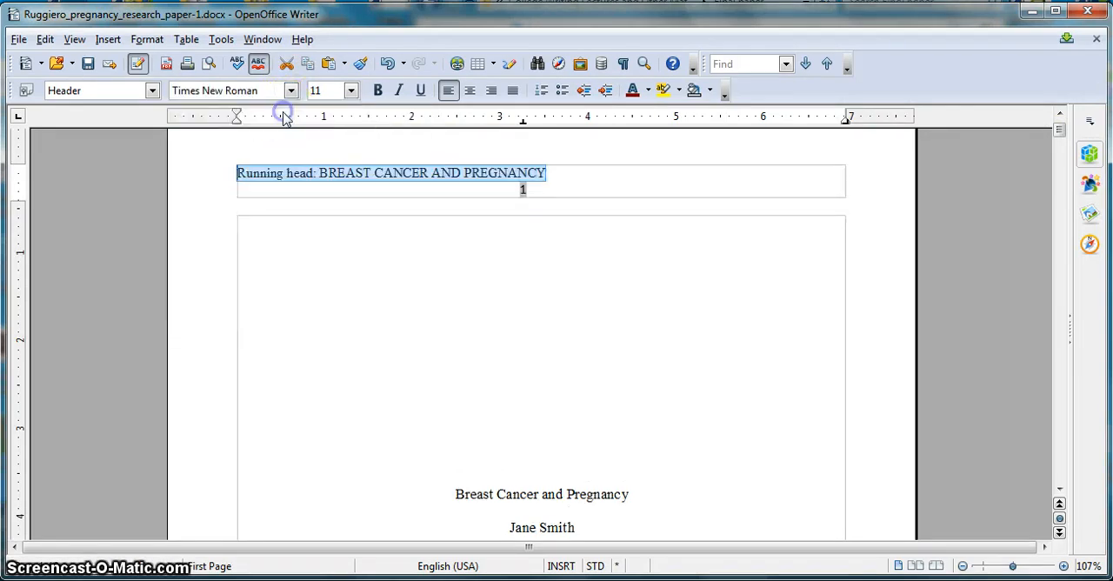
{"action": "left_click", "coordinate": [350, 90]}
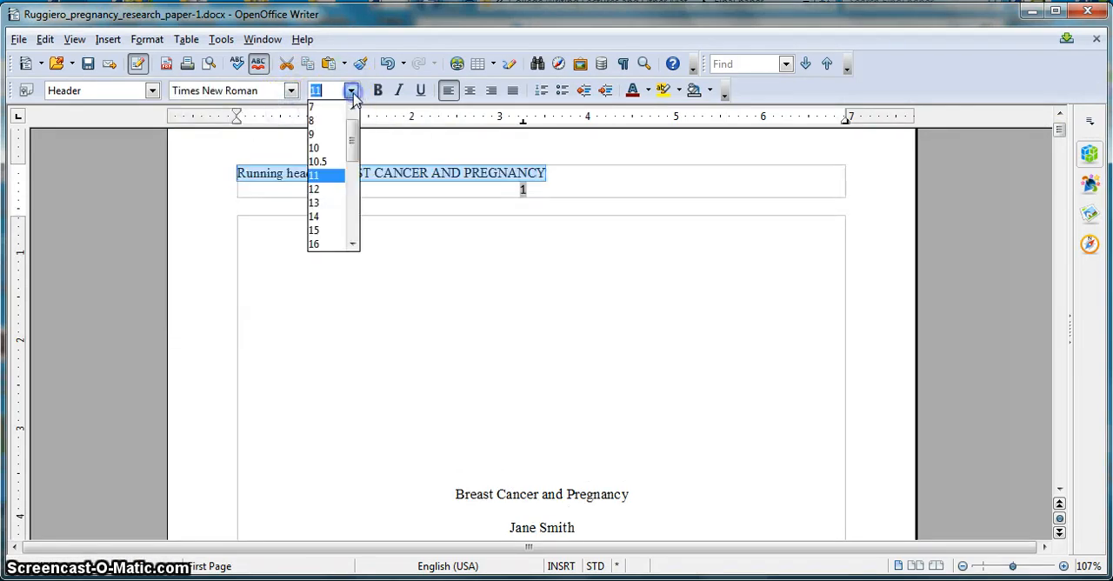
{"action": "left_click", "coordinate": [320, 188]}
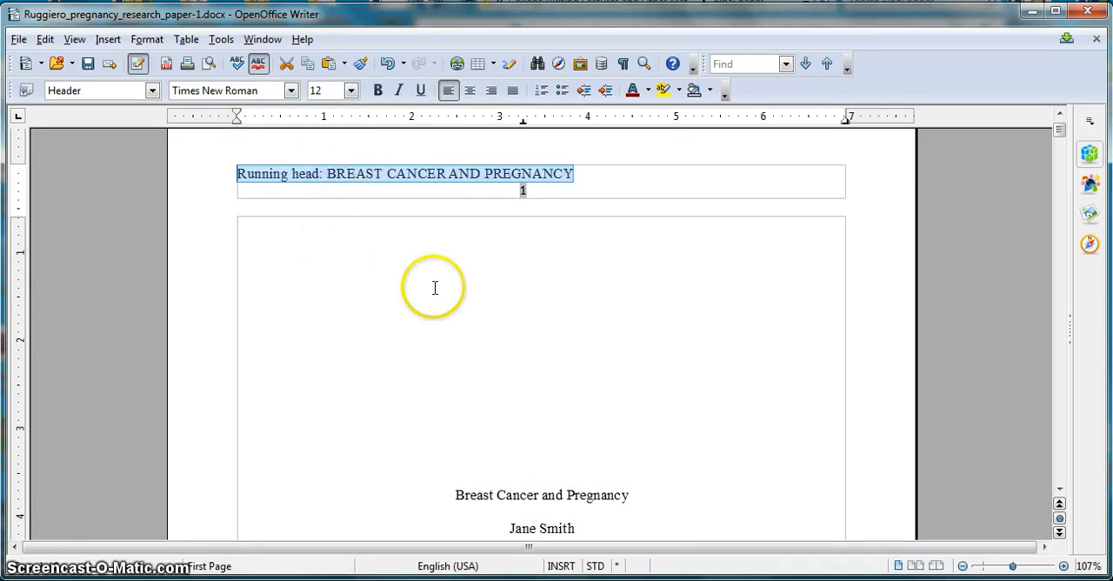
{"action": "left_click", "coordinate": [520, 190]}
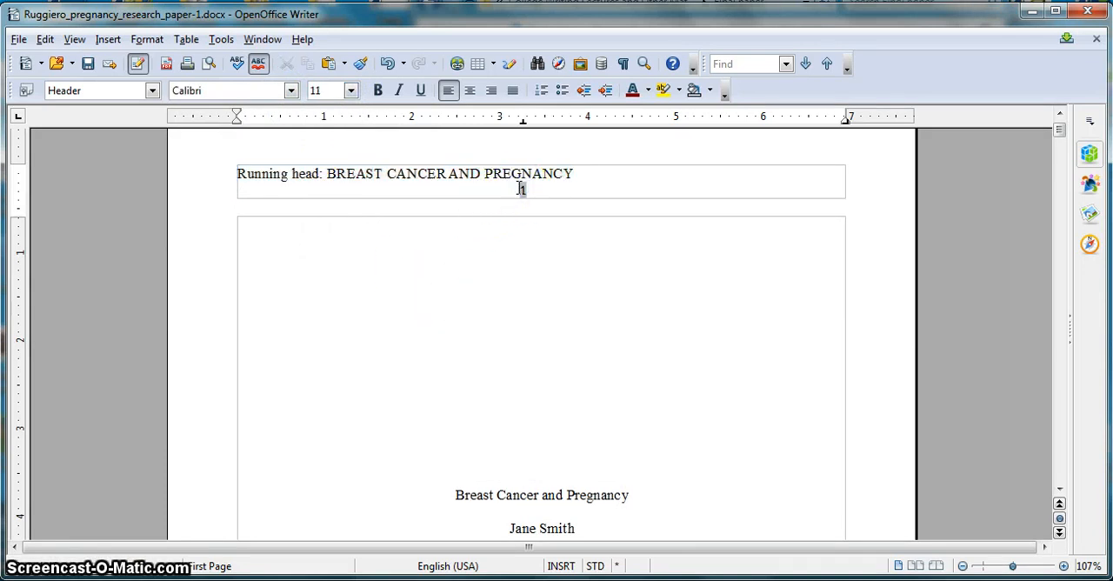
{"action": "key", "text": "BackSpace"}
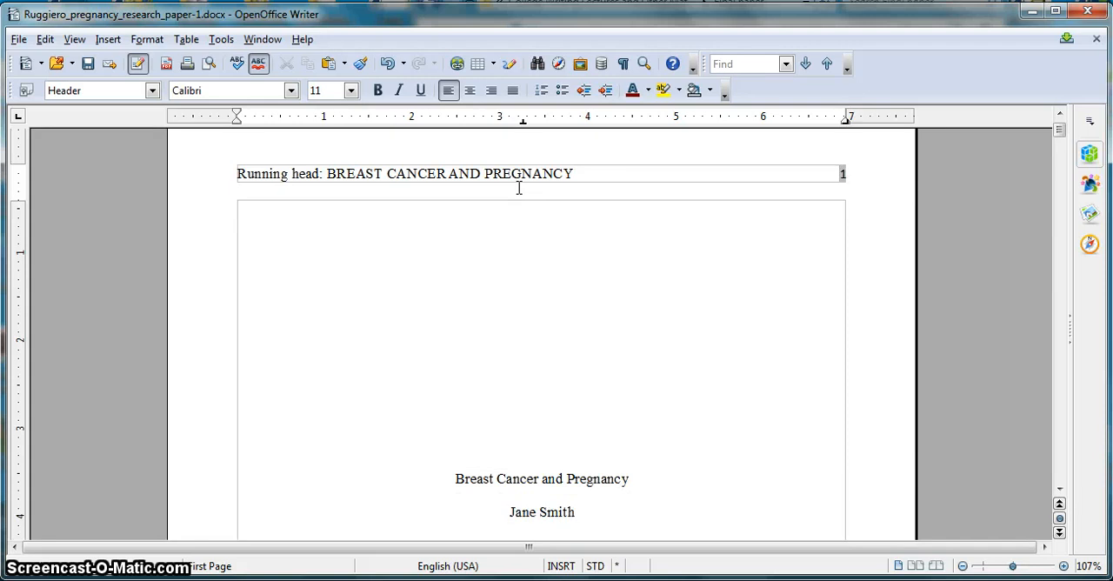